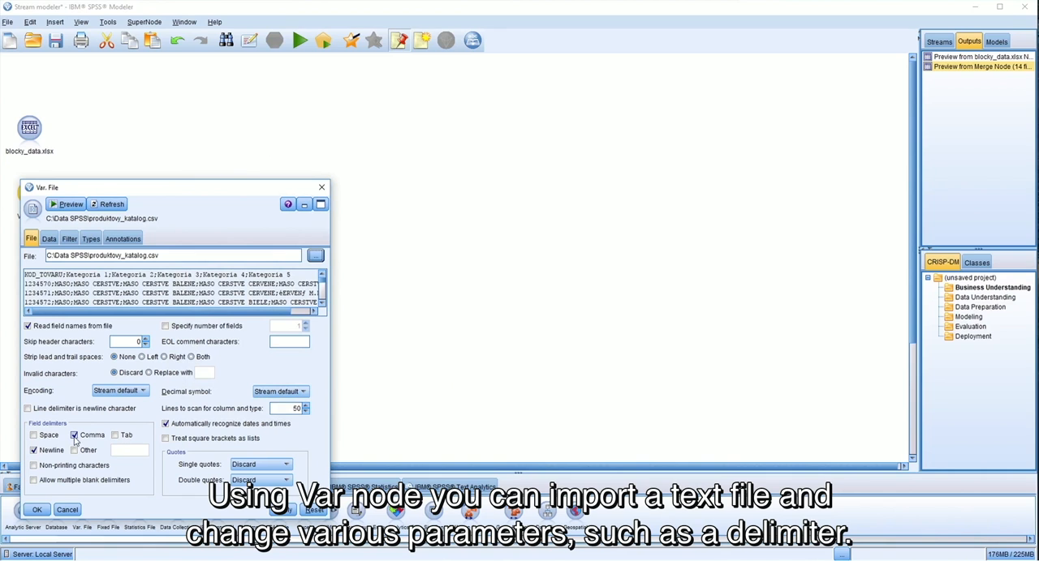
# Step: Replace the comma field delimiter of produktovy_katalog.csv with a custom semicolon delimiter and accept the import settings
pyautogui.click(75, 436)
pyautogui.click(74, 450)
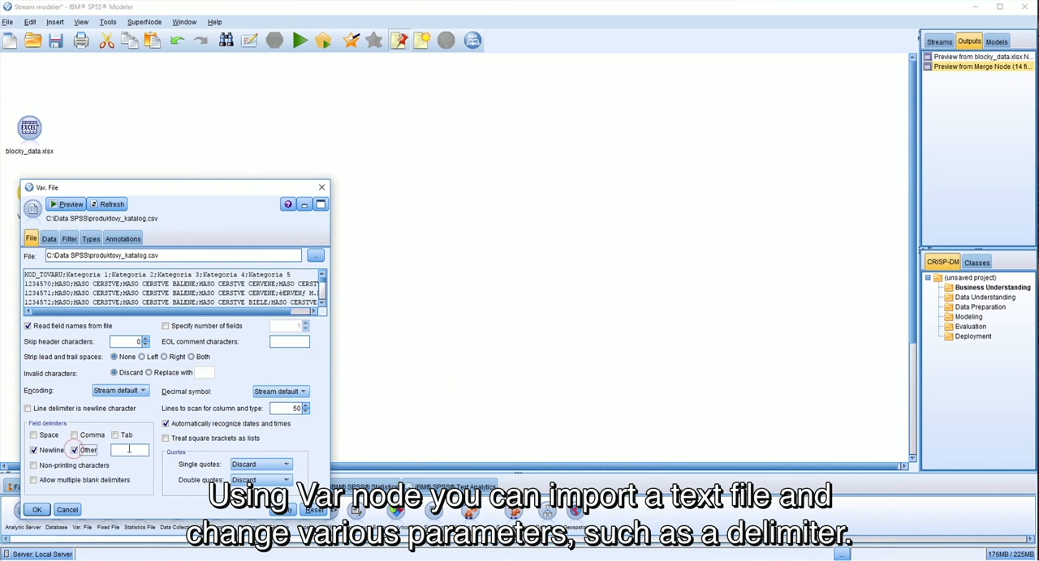
pyautogui.click(126, 448)
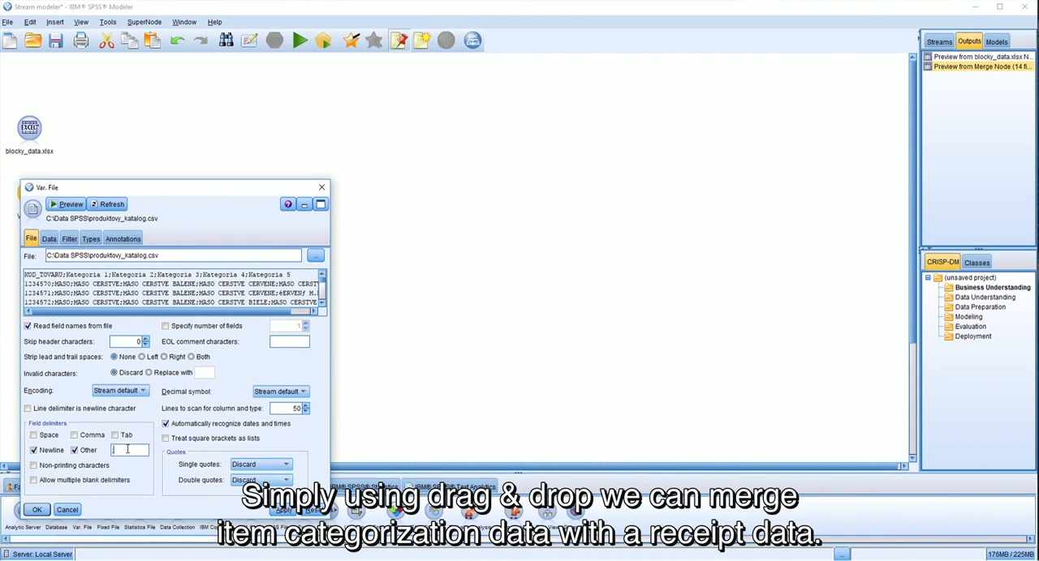
pyautogui.click(36, 510)
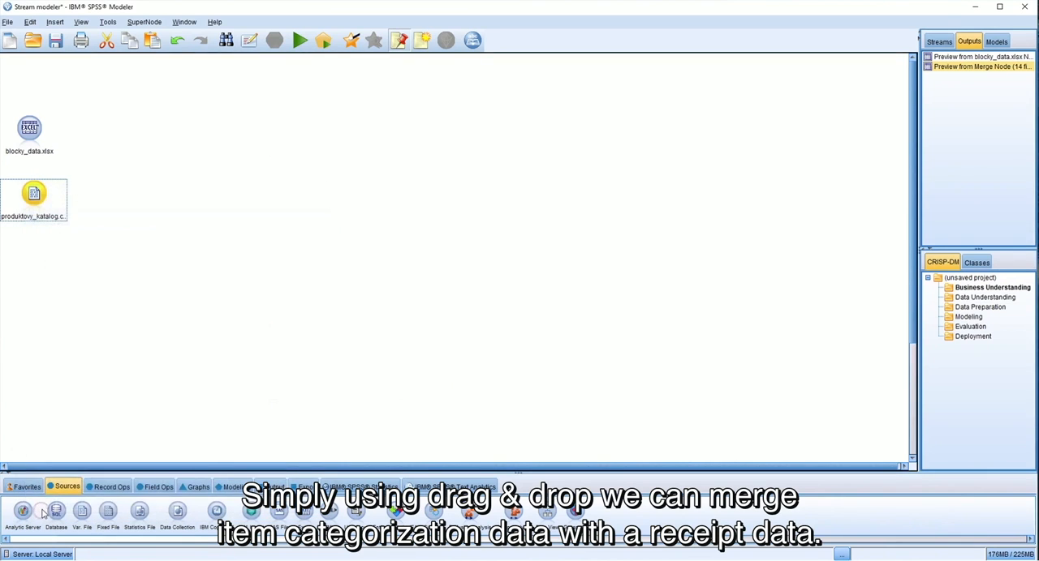
# Step: Add a Merge node to the stream and connect both blocky_data.xlsx and produktovy_katalog.csv to it
pyautogui.click(110, 488)
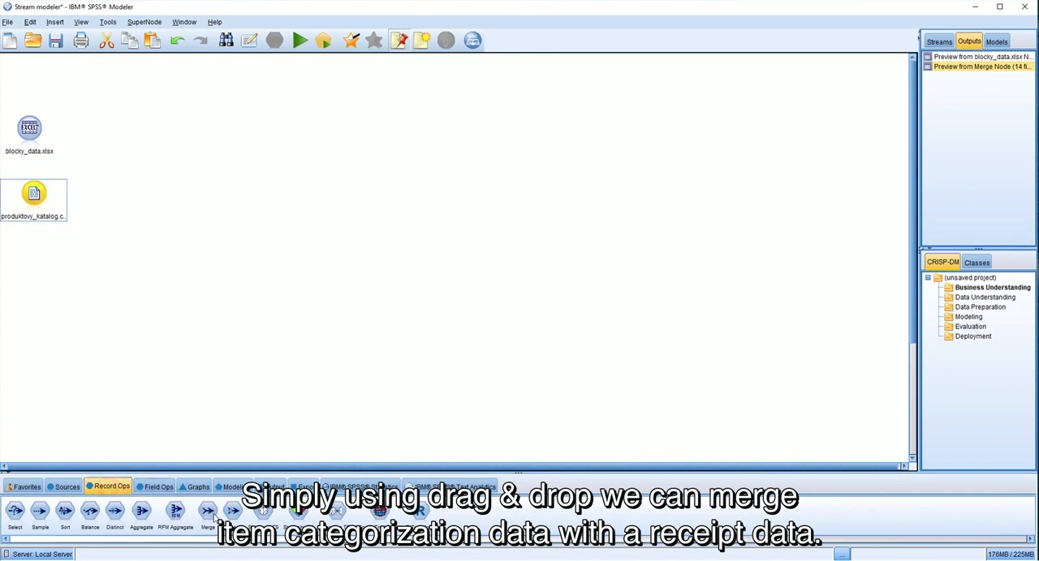
pyautogui.moveTo(208, 517); pyautogui.dragTo(103, 163)
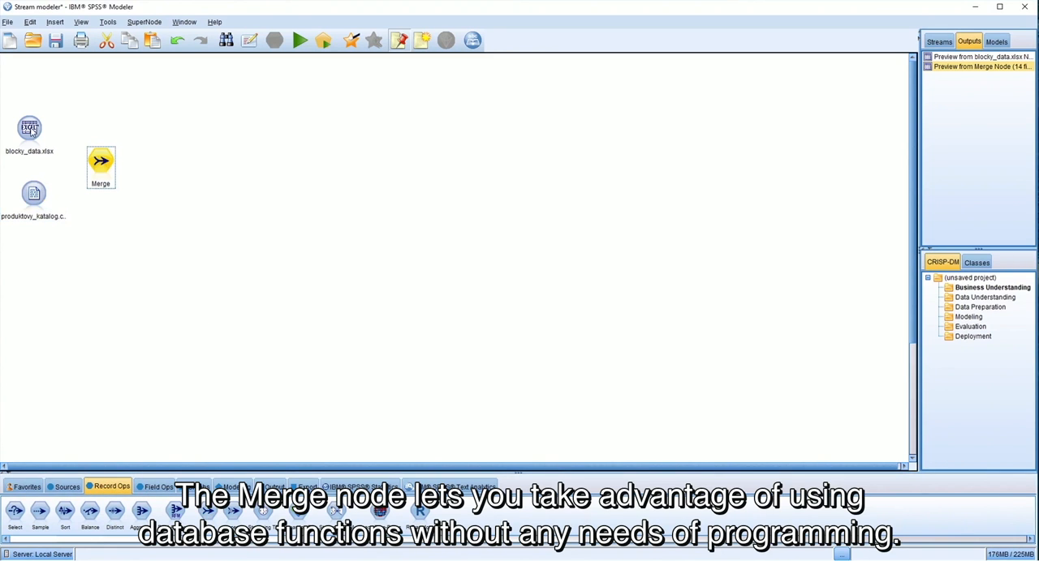
pyautogui.moveTo(31, 131); pyautogui.dragTo(98, 161)
pyautogui.moveTo(29, 198); pyautogui.dragTo(99, 165)
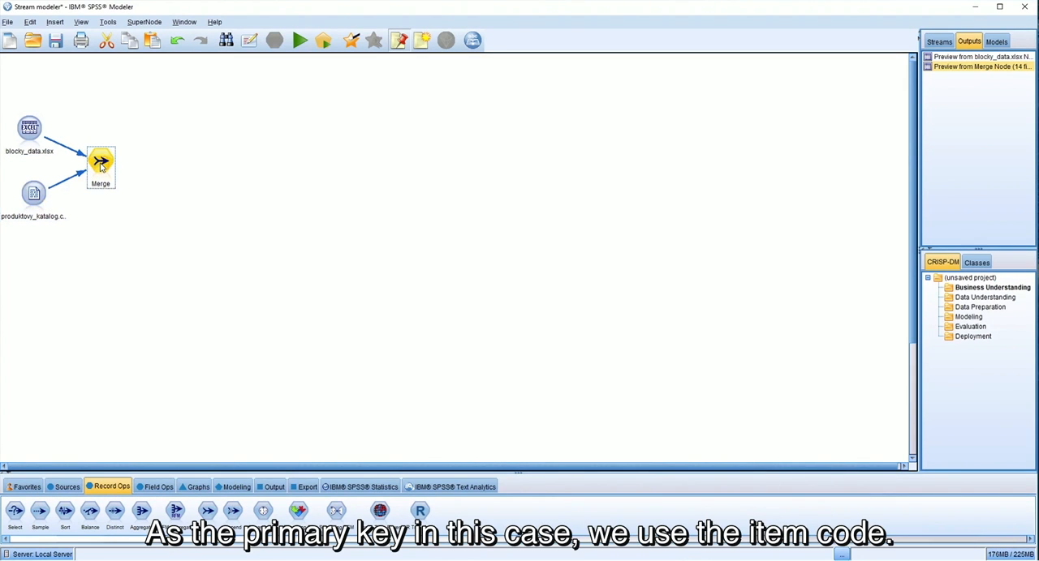
# Step: Configure the Merge node to merge by Keys, using KOD_TOVARU as the merge key
pyautogui.doubleClick(100, 164)
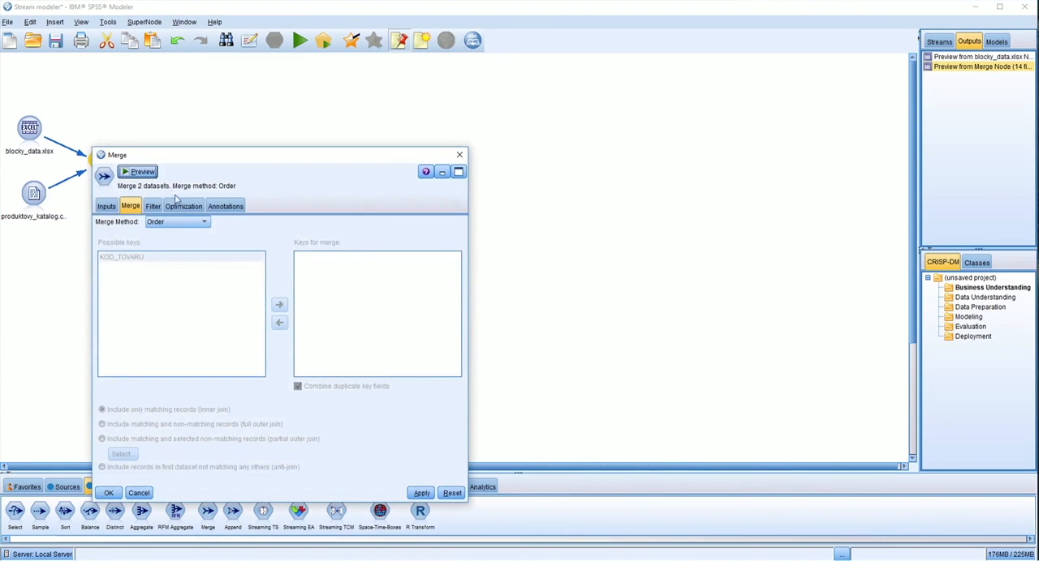
pyautogui.click(175, 223)
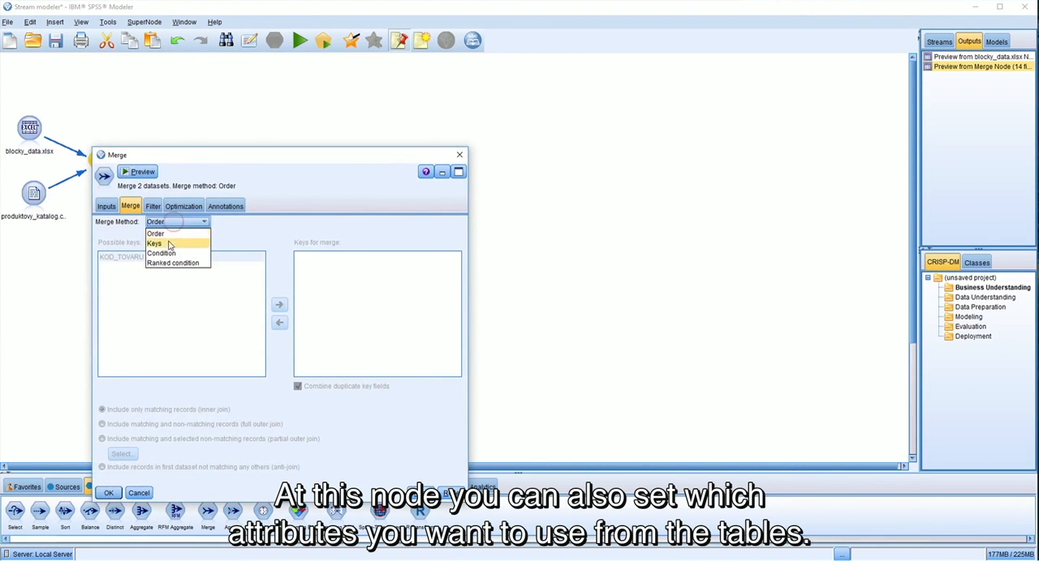
pyautogui.click(167, 245)
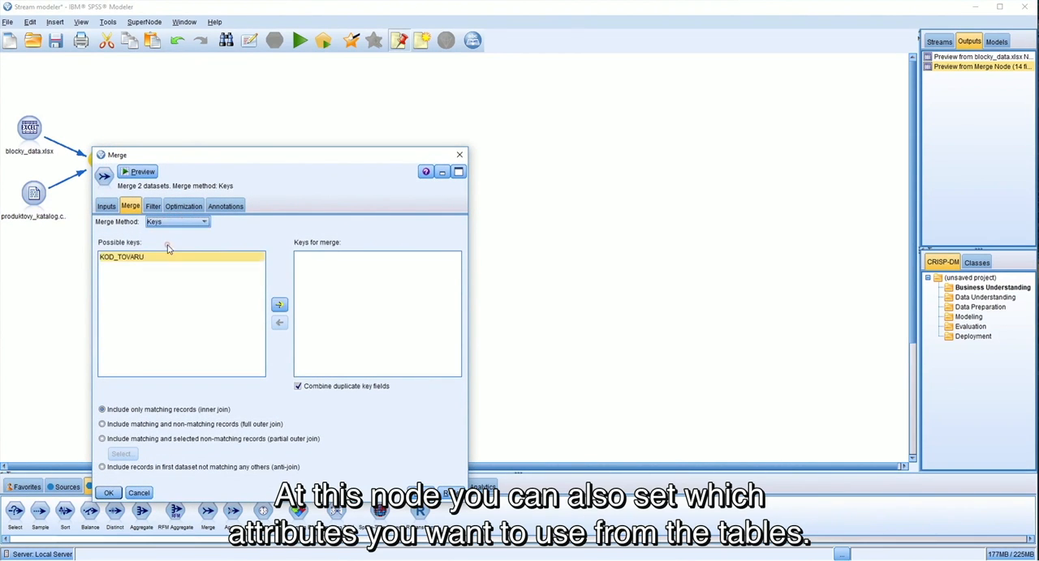
pyautogui.click(118, 260)
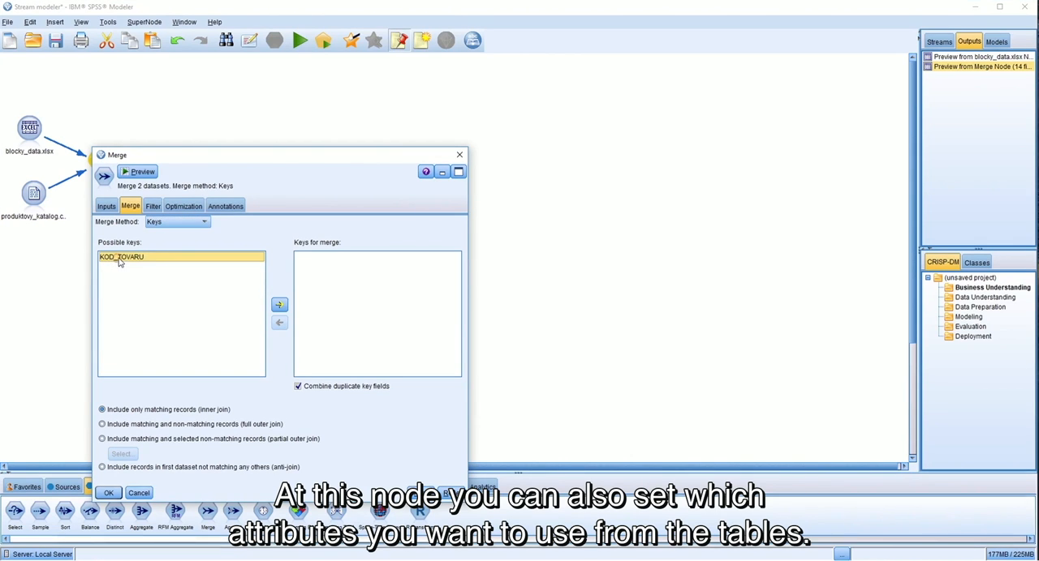
pyautogui.click(280, 307)
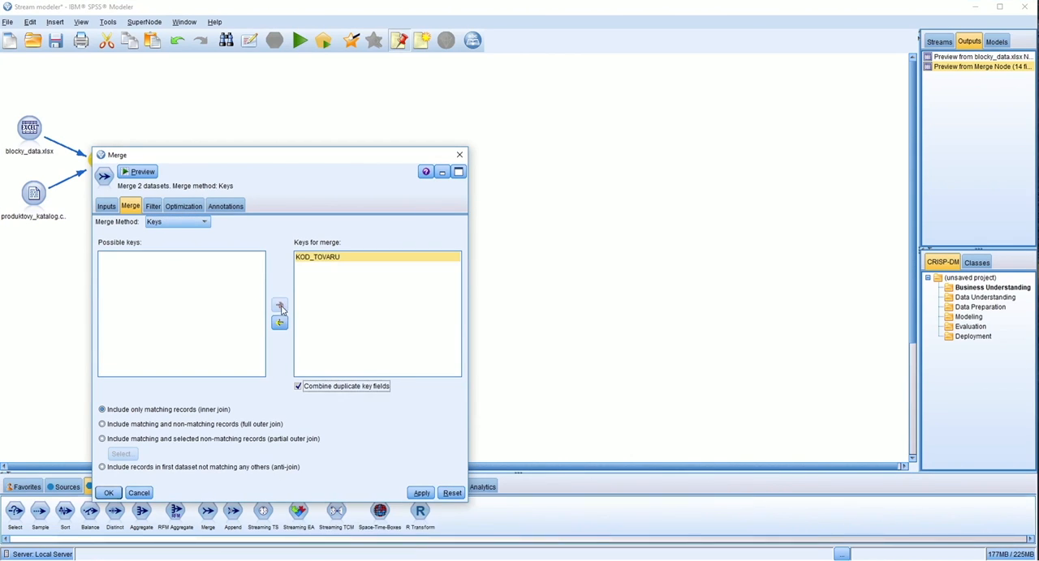
pyautogui.click(110, 494)
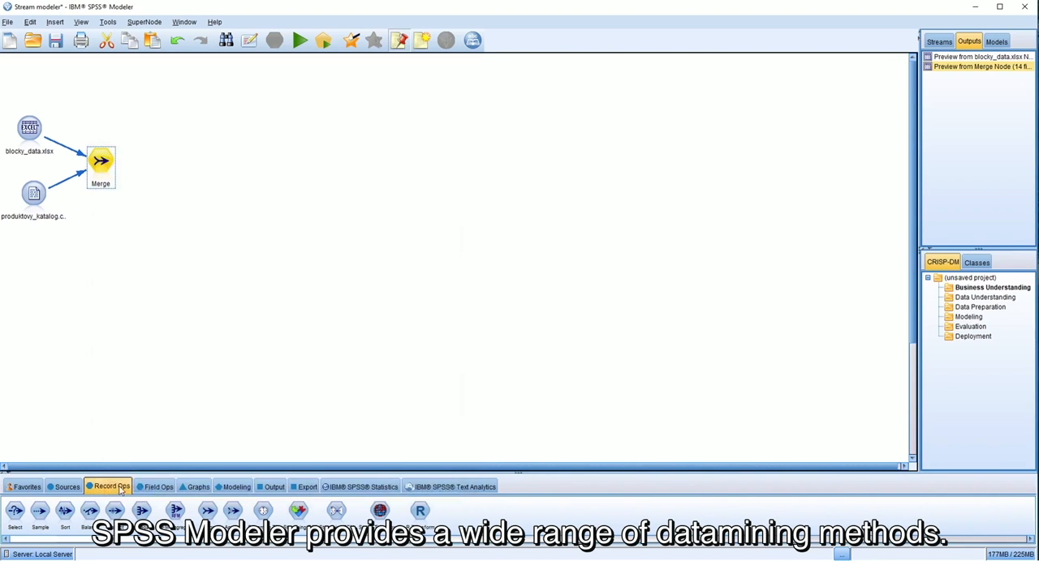
# Step: Add a Sequence modeling node to the upper part of the canvas and connect the Merge node to it
pyautogui.click(236, 488)
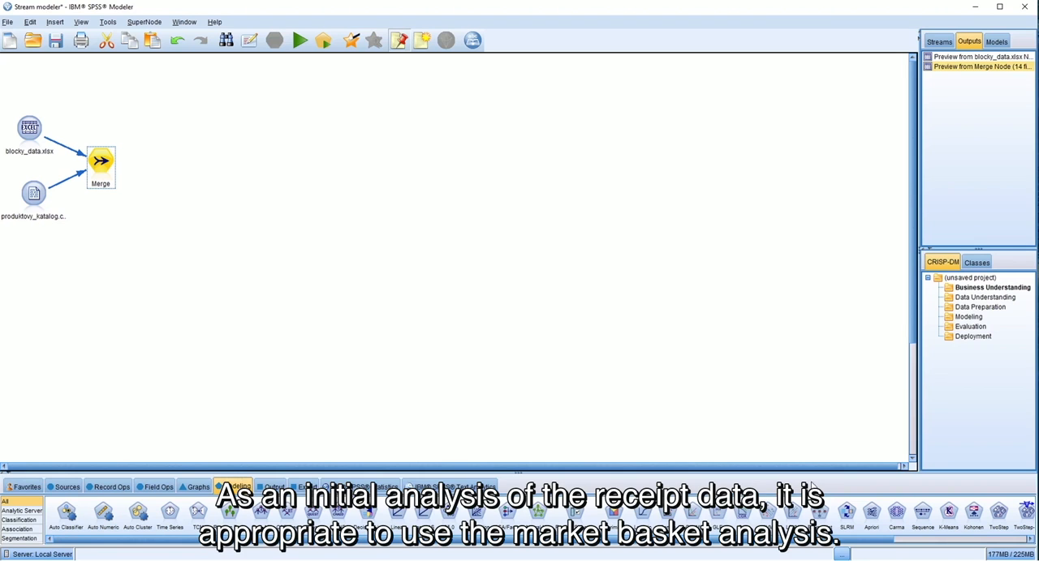
pyautogui.moveTo(925, 516); pyautogui.dragTo(296, 110)
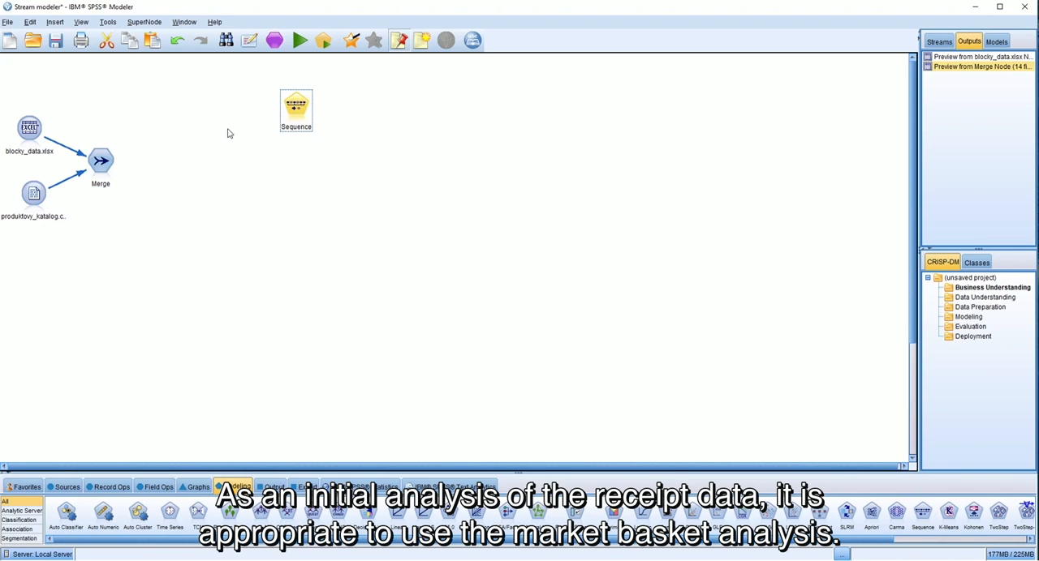
pyautogui.click(109, 167)
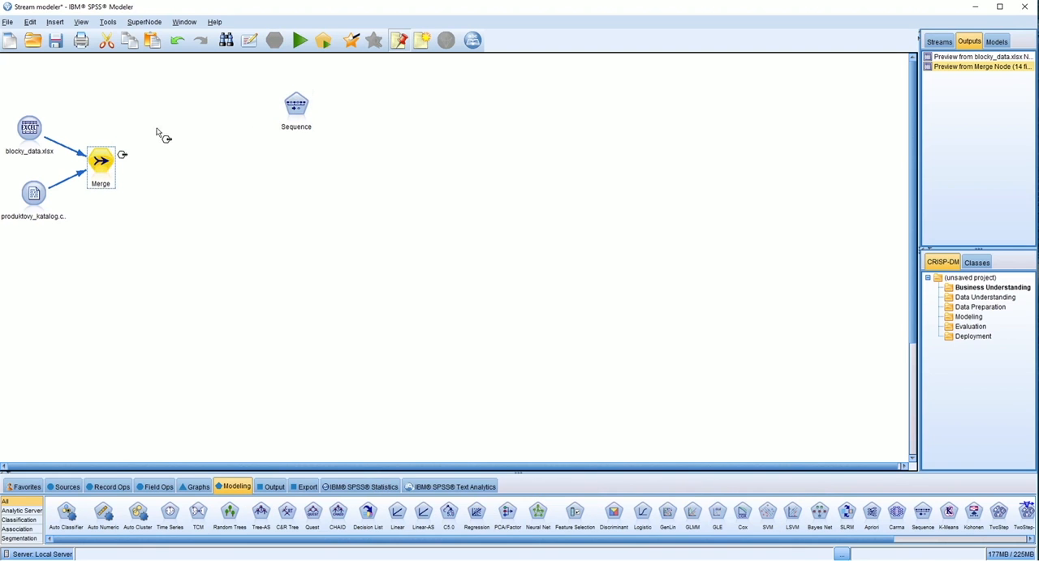
pyautogui.click(296, 111)
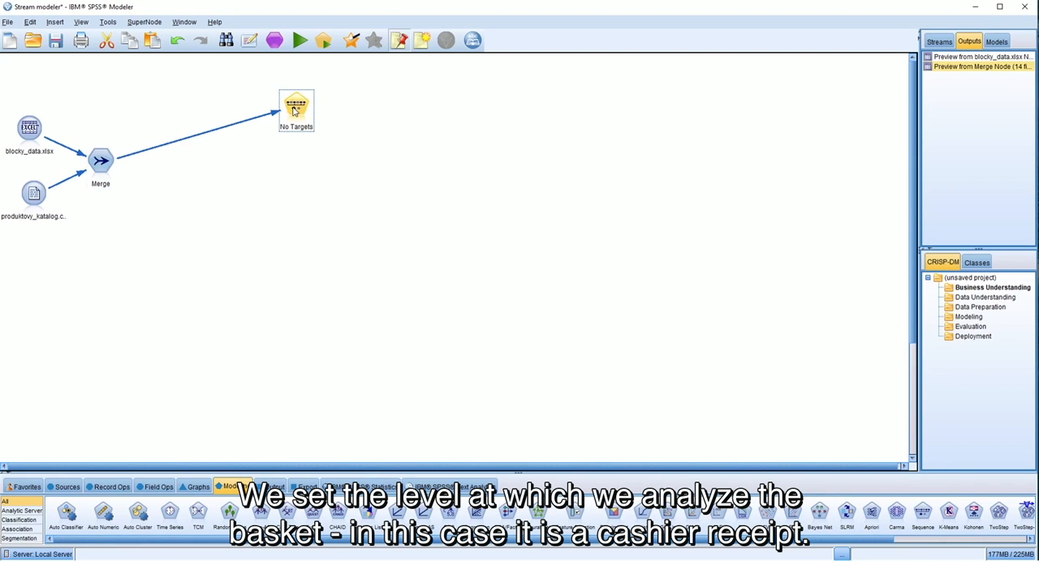
# Step: Set the Sequence node's ID field to ID_blocku and its content field to Kategoria 3
pyautogui.doubleClick(295, 112)
pyautogui.click(369, 142)
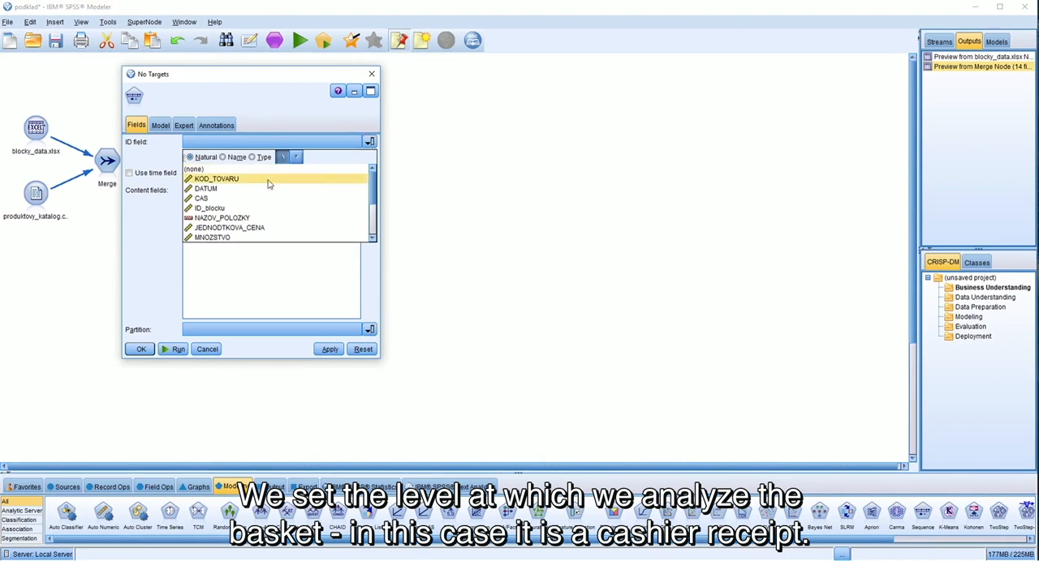
pyautogui.click(220, 212)
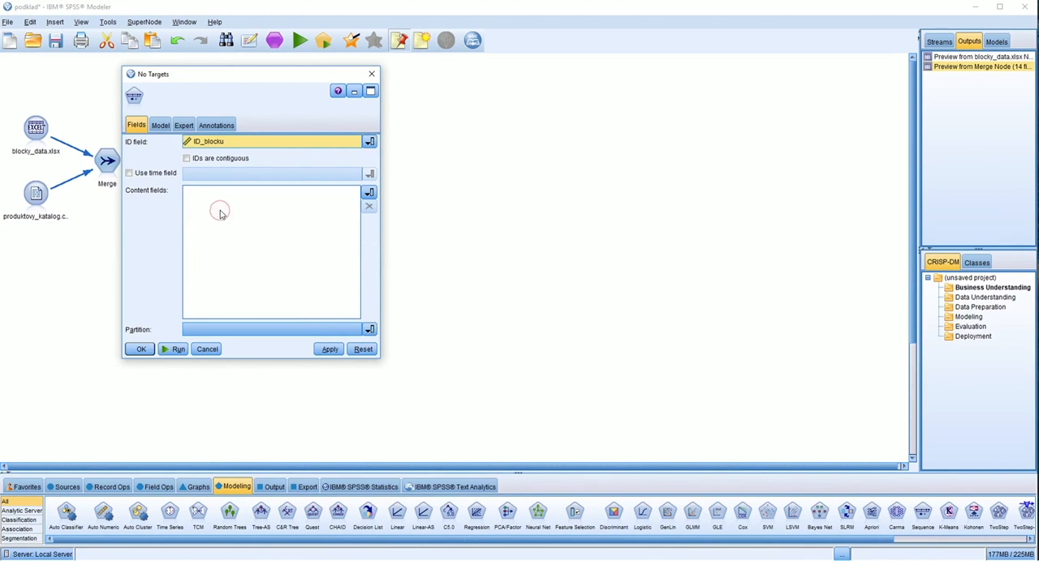
pyautogui.click(368, 192)
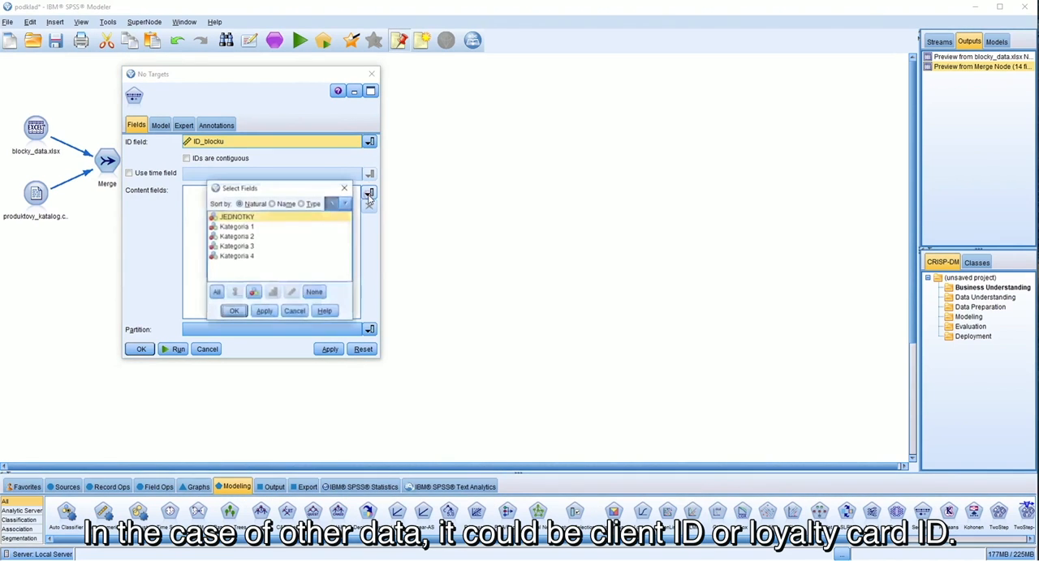
pyautogui.click(235, 246)
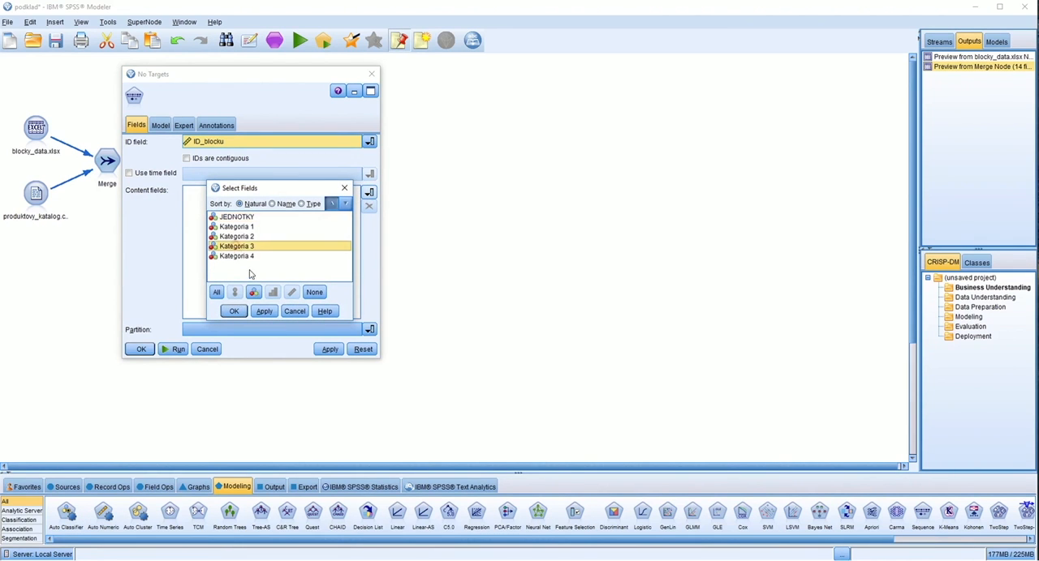
pyautogui.click(234, 311)
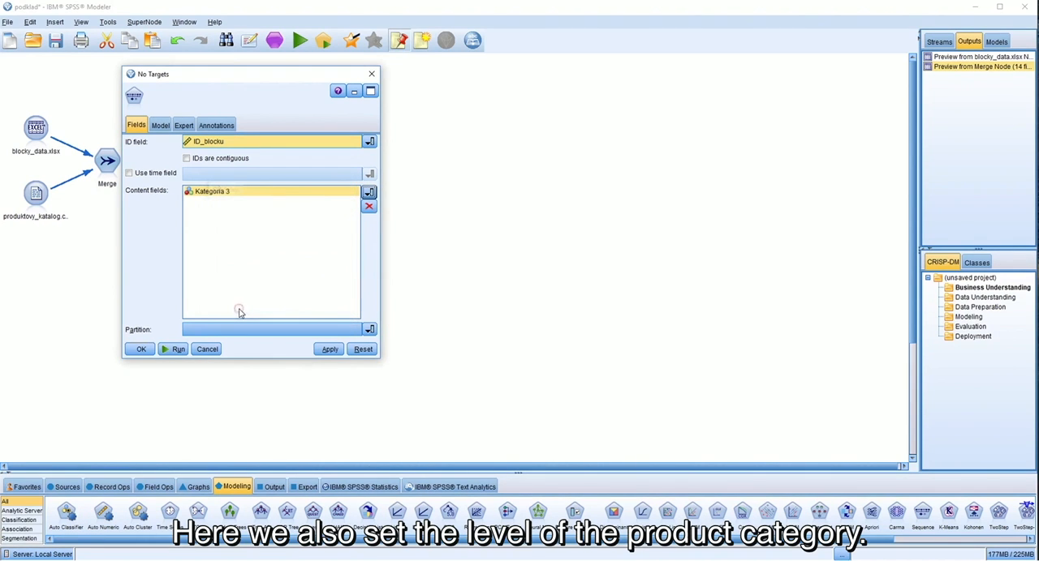
# Step: Run the Sequence model and review the rule whose antecedents are MLIEKO and LAHÔDKY
pyautogui.click(178, 349)
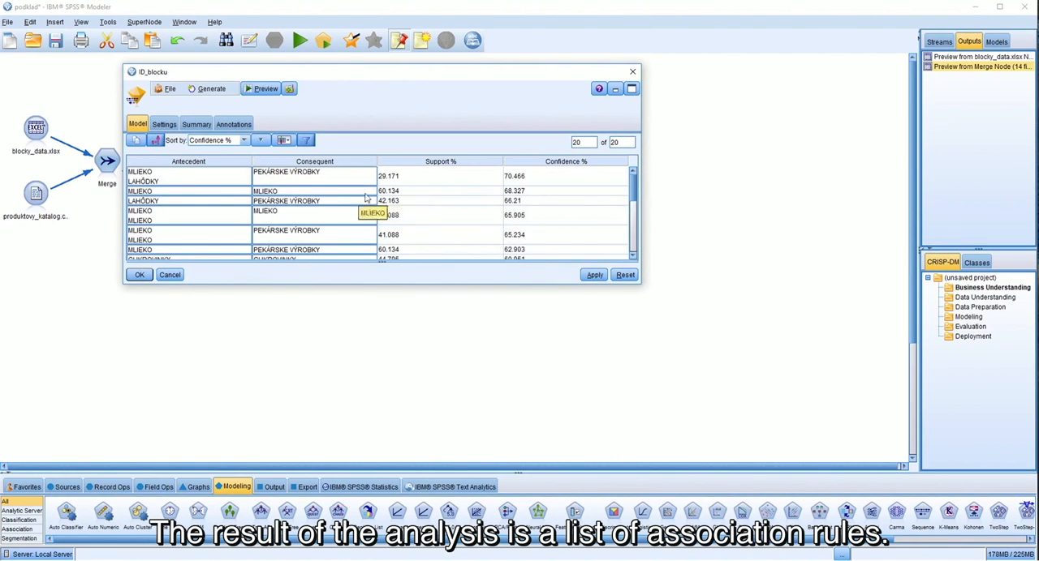
pyautogui.click(229, 176)
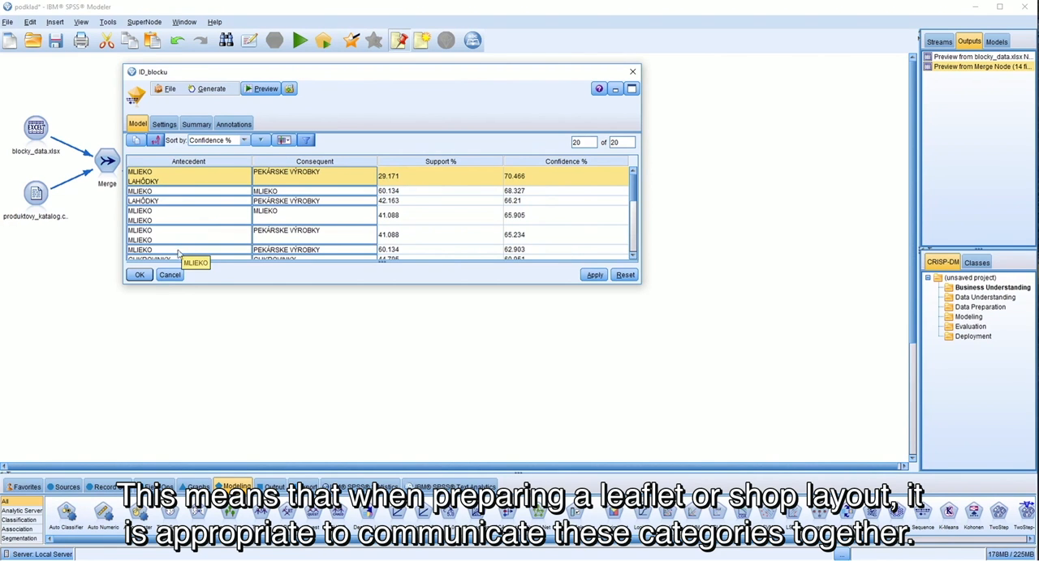
pyautogui.click(139, 276)
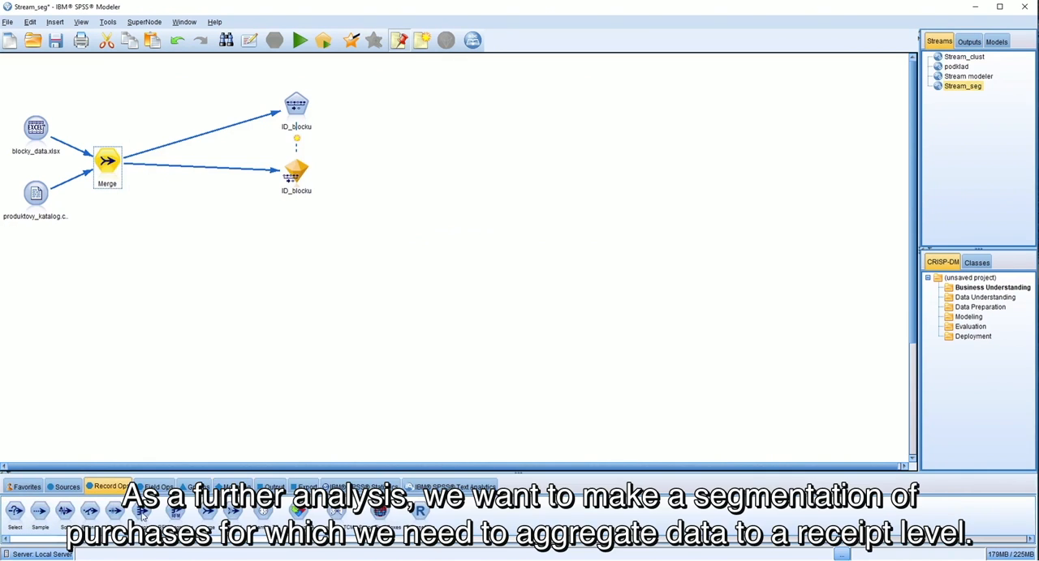
# Step: Add an Aggregate node below the sequence model branch and connect the Merge node to it
pyautogui.click(141, 511)
pyautogui.click(220, 211)
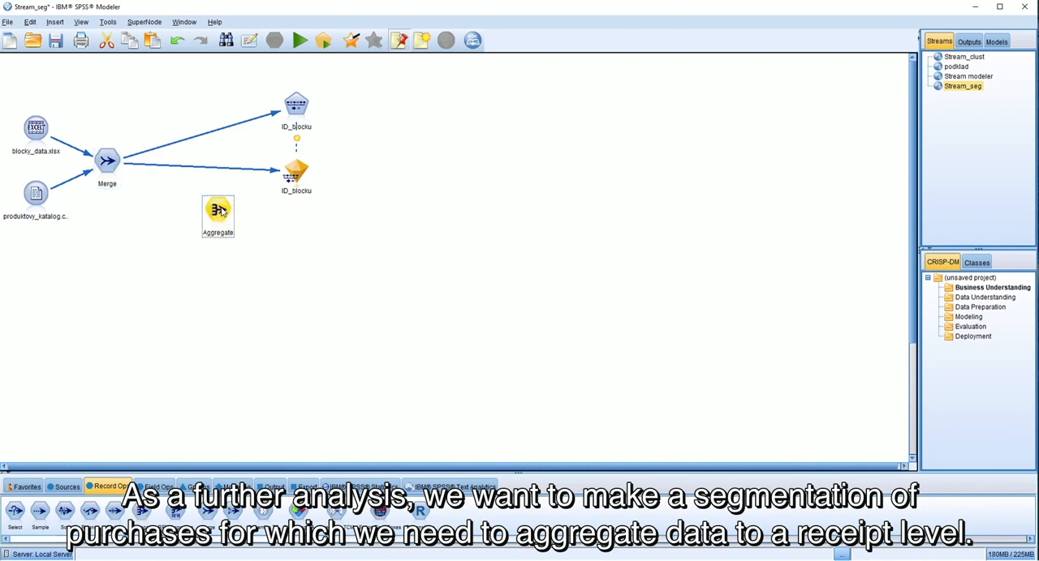
pyautogui.click(110, 166)
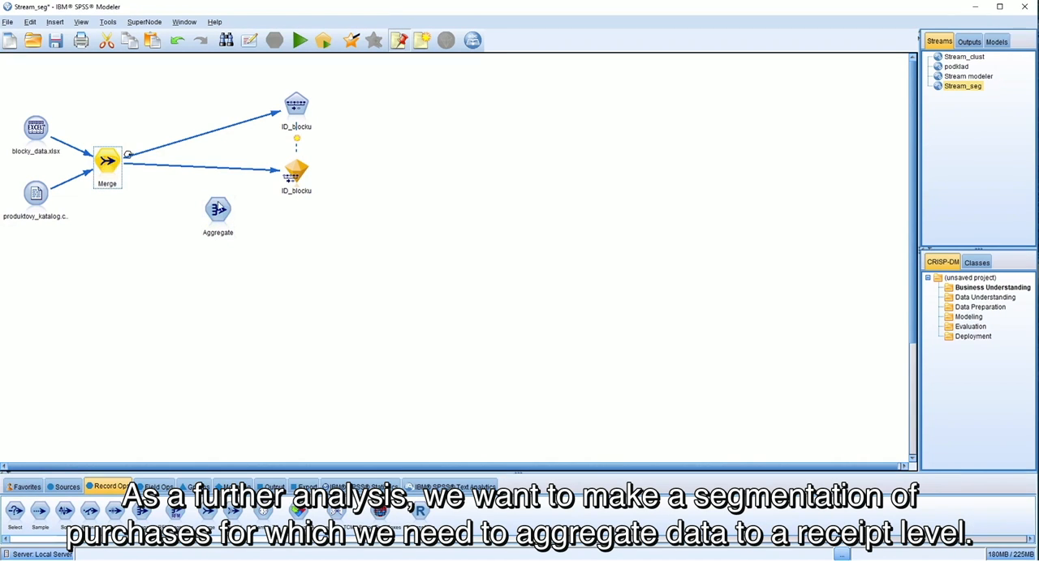
pyautogui.click(217, 213)
# Step: Set ID_blocku as the key field of the Aggregate node
pyautogui.doubleClick(217, 212)
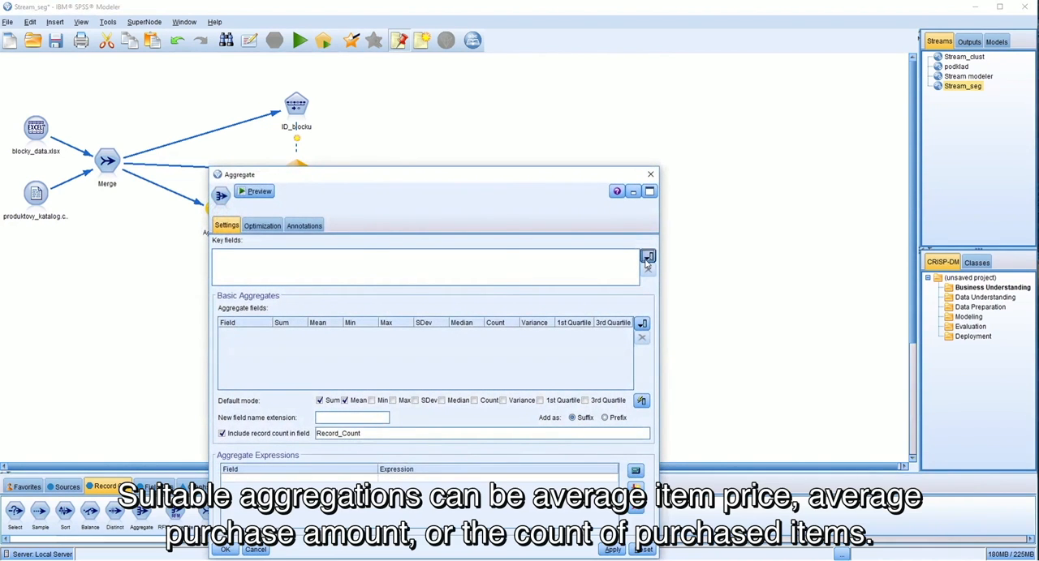
pyautogui.click(647, 256)
pyautogui.click(389, 262)
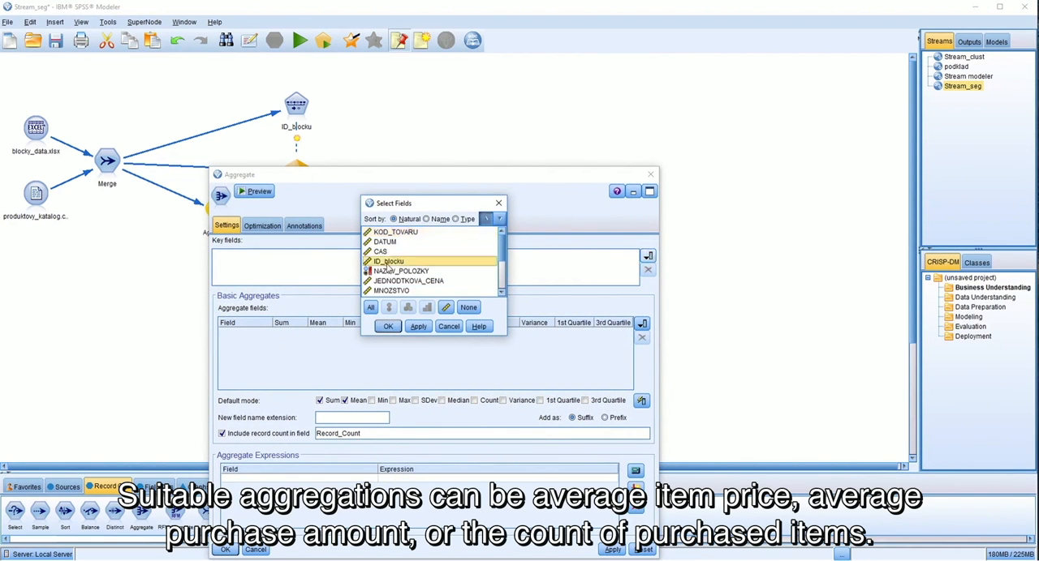
pyautogui.click(388, 327)
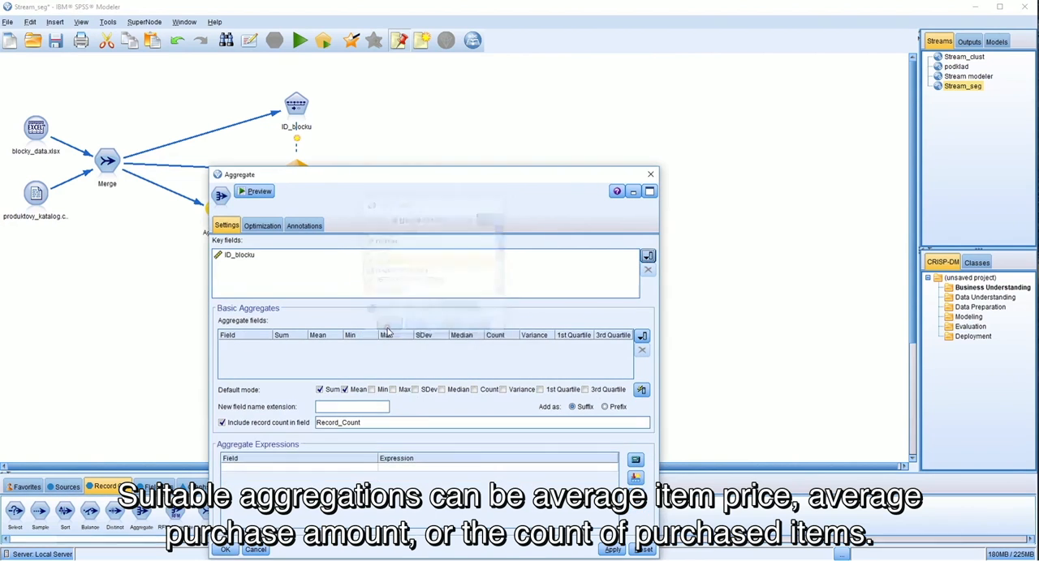
# Step: Aggregate JEDNODTKOVA_CENA and MNOZSTVO by sum and mean and NAZOV_POLOZKY by count, and accept the settings
pyautogui.click(641, 336)
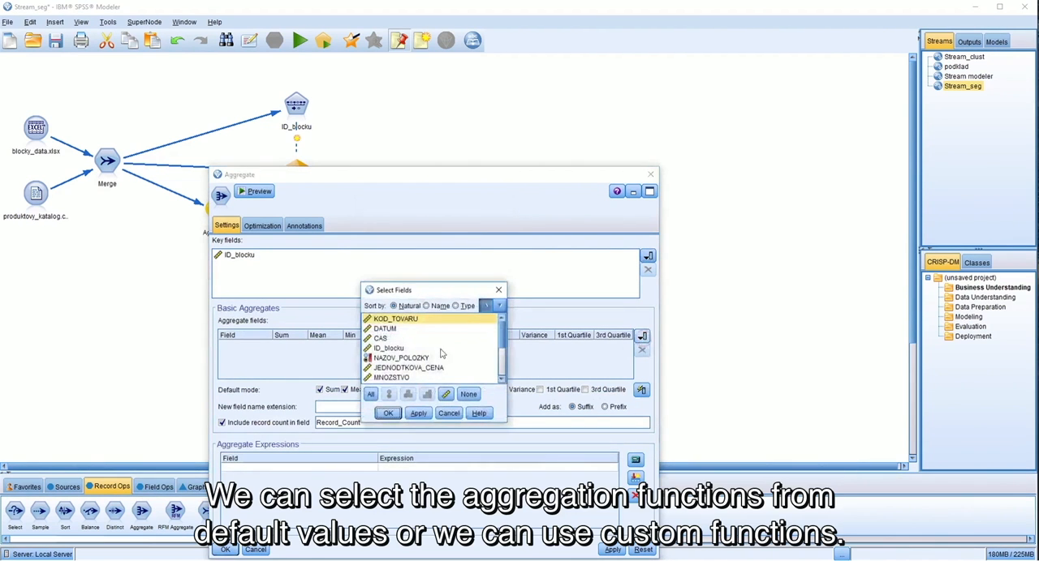
pyautogui.click(400, 358)
pyautogui.keyDown('ctrl'); pyautogui.click(401, 368); pyautogui.keyUp('ctrl')
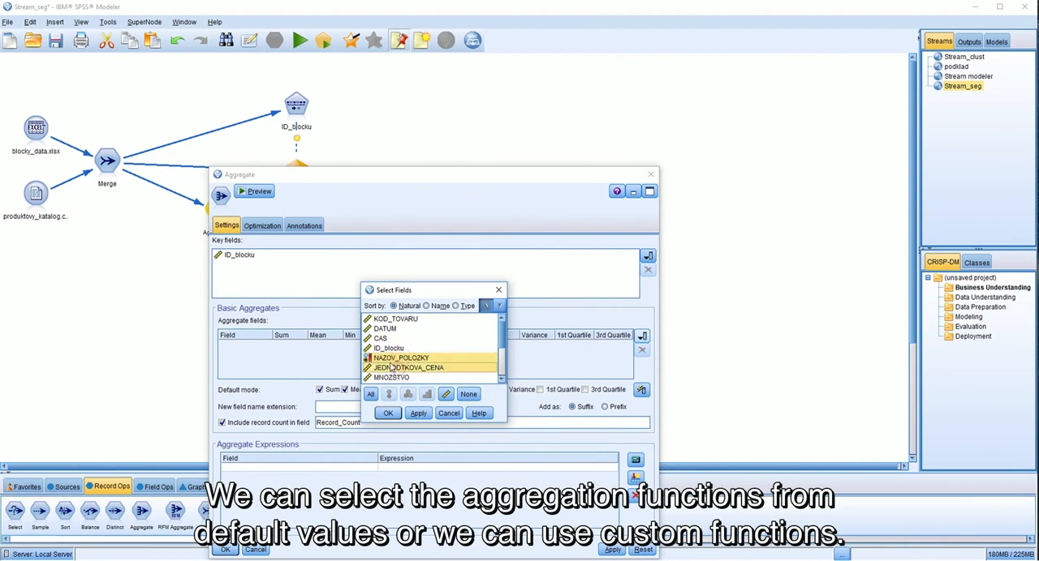
pyautogui.keyDown('ctrl'); pyautogui.click(391, 378); pyautogui.keyUp('ctrl')
pyautogui.click(388, 414)
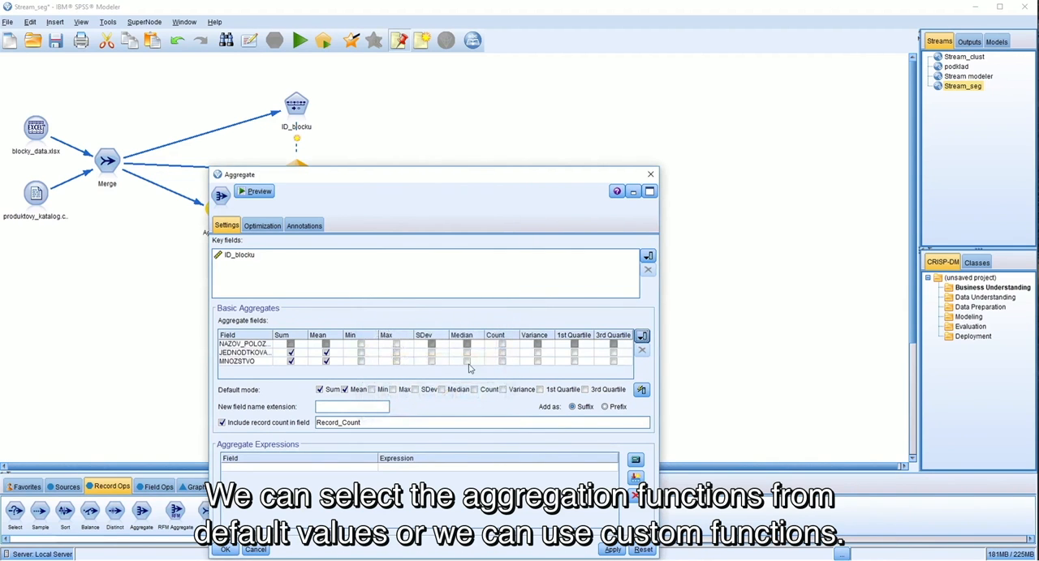
pyautogui.click(502, 345)
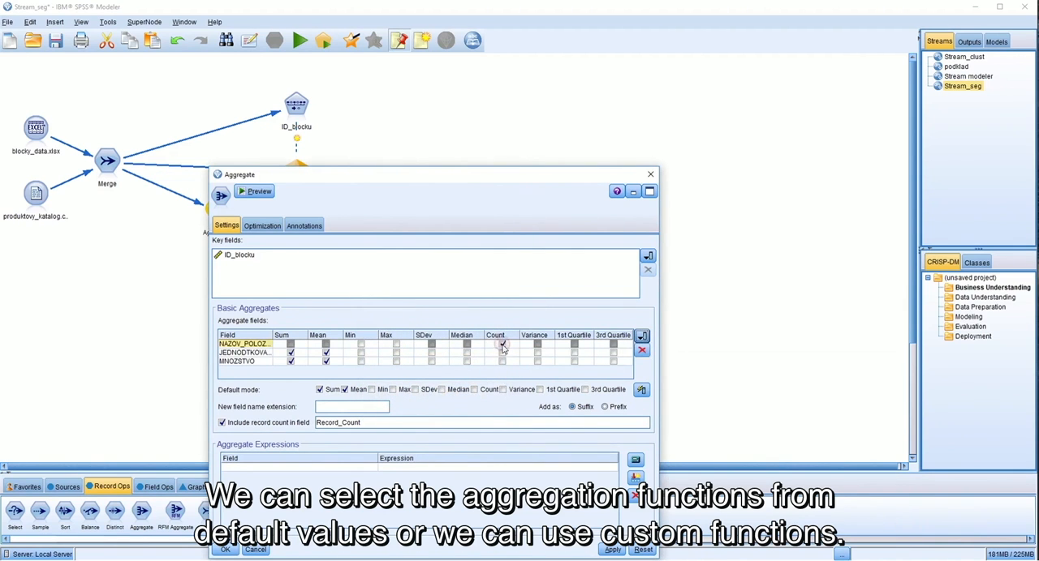
pyautogui.click(230, 551)
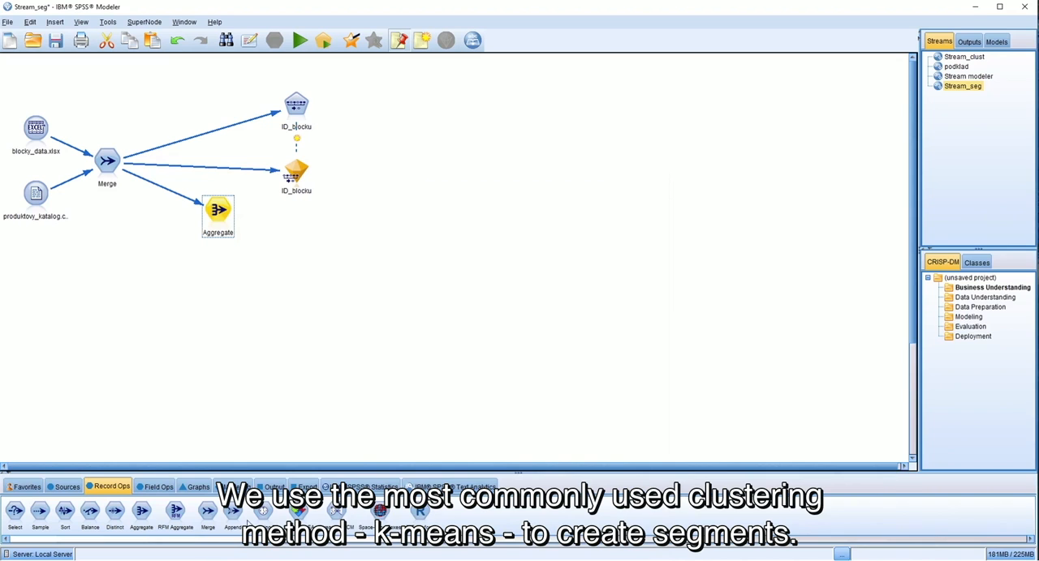
# Step: Add a K-Means modeling node beside the Aggregate node and connect the Aggregate node to it
pyautogui.click(233, 487)
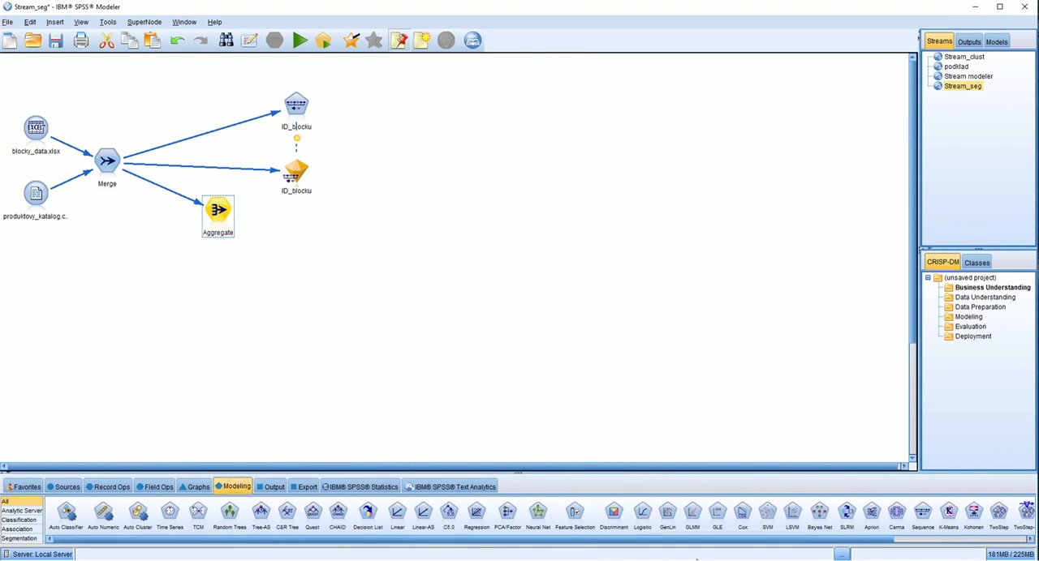
pyautogui.click(949, 511)
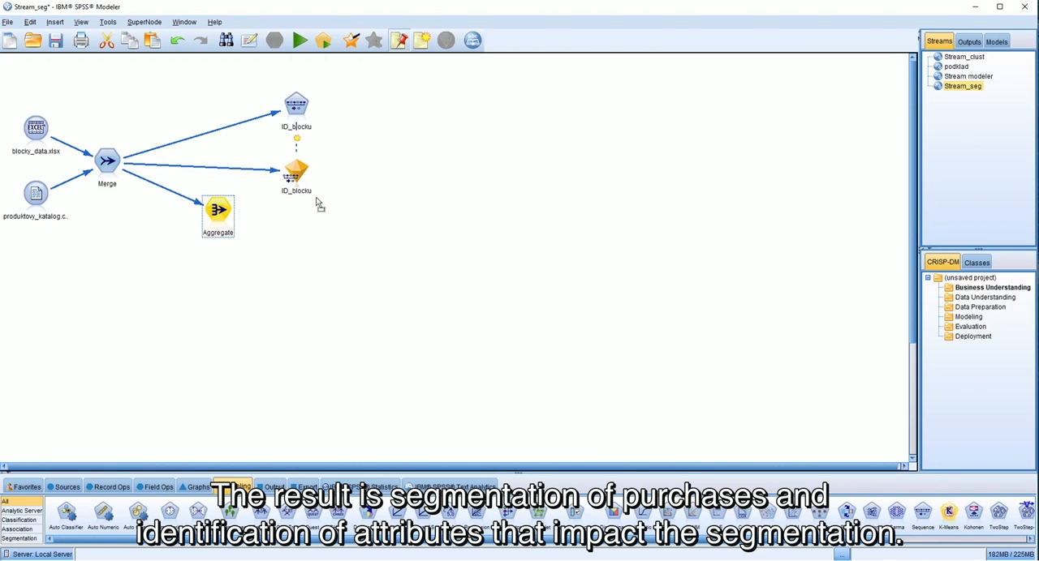
pyautogui.click(295, 212)
pyautogui.moveTo(293, 209); pyautogui.dragTo(298, 215)
pyautogui.click(225, 215)
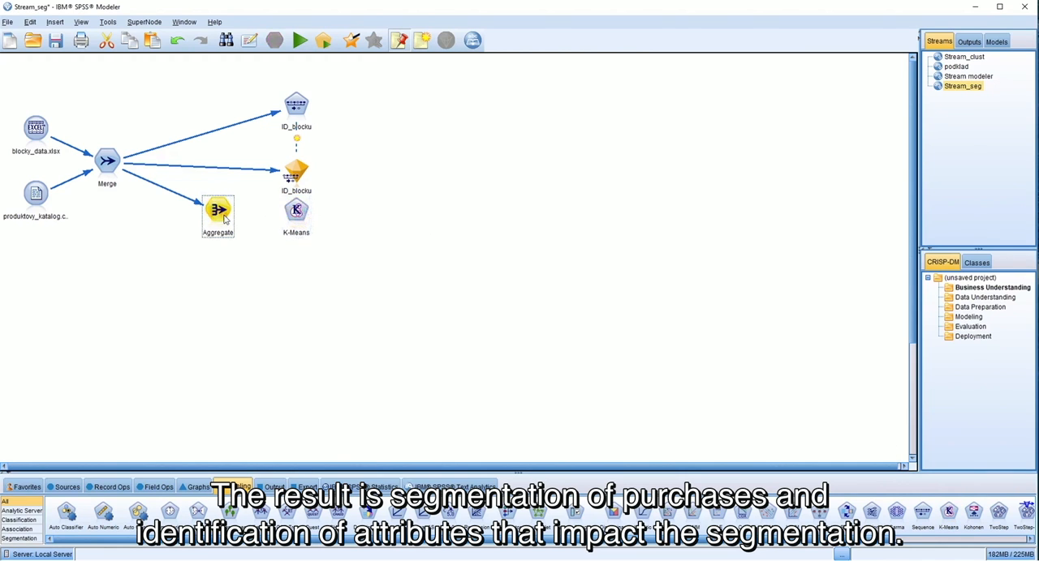
pyautogui.press('F2')
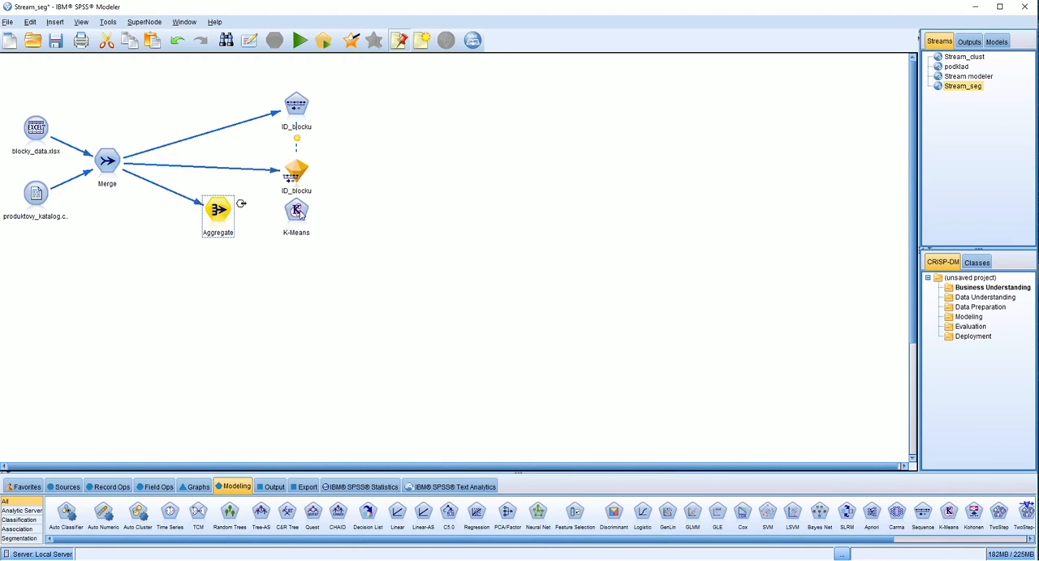
pyautogui.click(302, 216)
# Step: Run the K-Means model and review the cluster sizes and the input means of cluster-1 and cluster-5
pyautogui.doubleClick(302, 217)
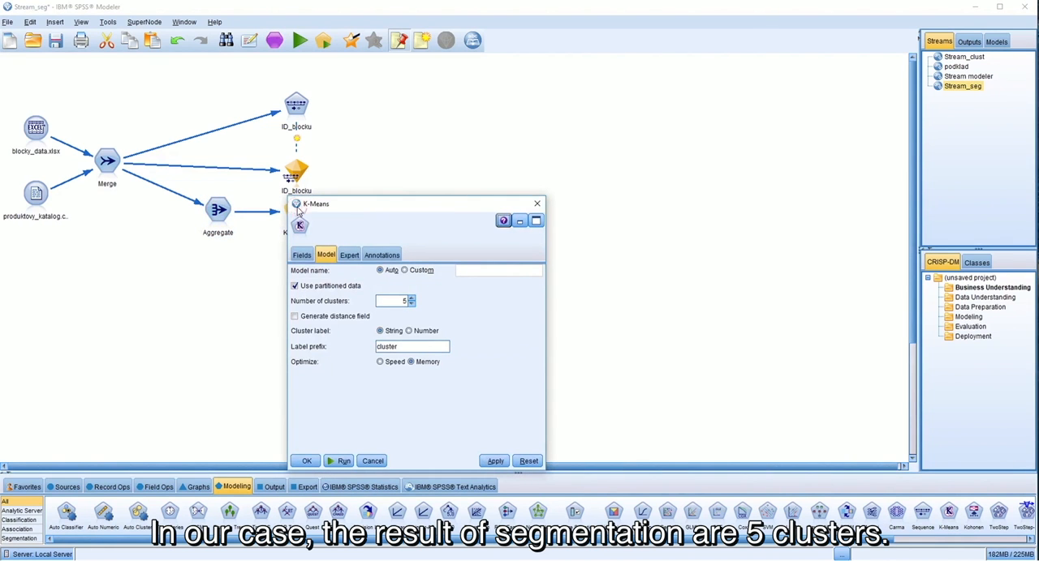
pyautogui.click(344, 463)
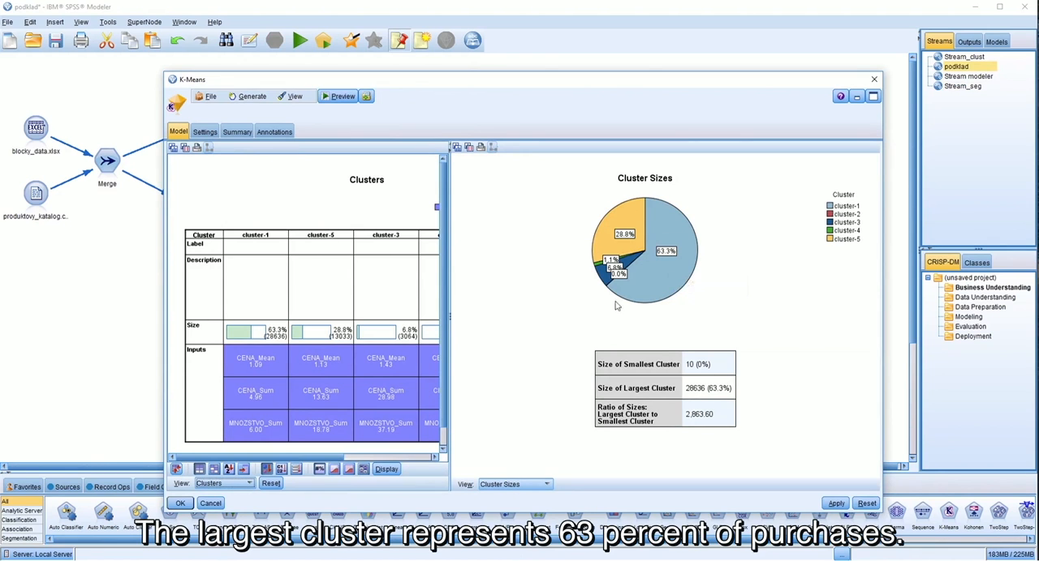
pyautogui.moveTo(657, 279)
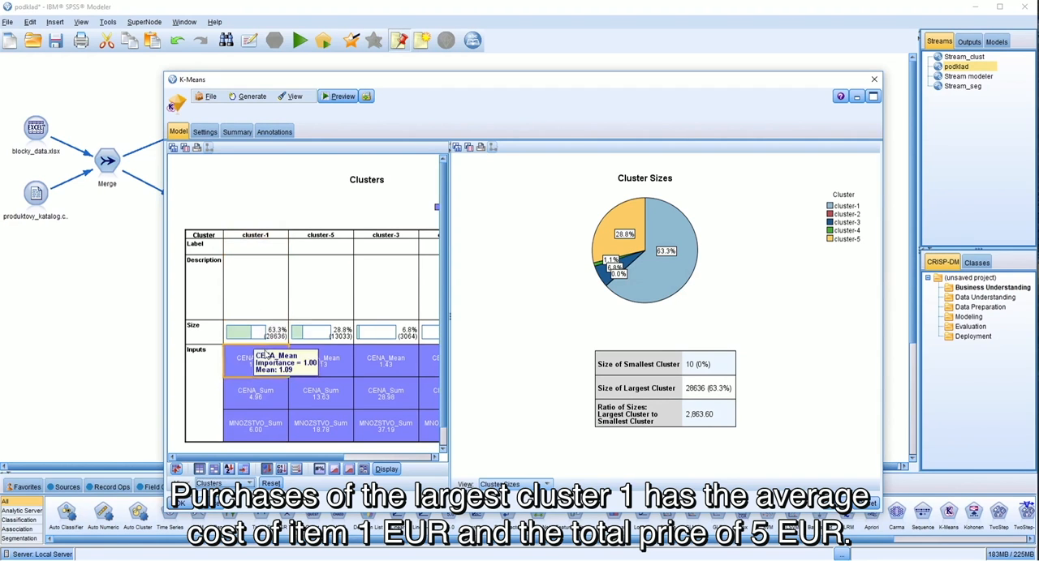
pyautogui.moveTo(231, 393)
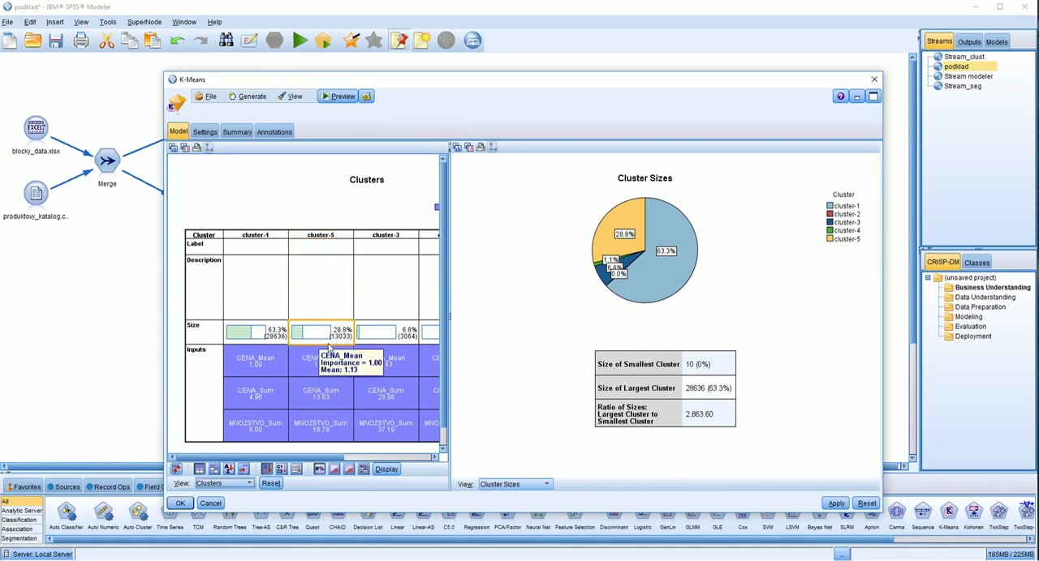
pyautogui.moveTo(333, 396)
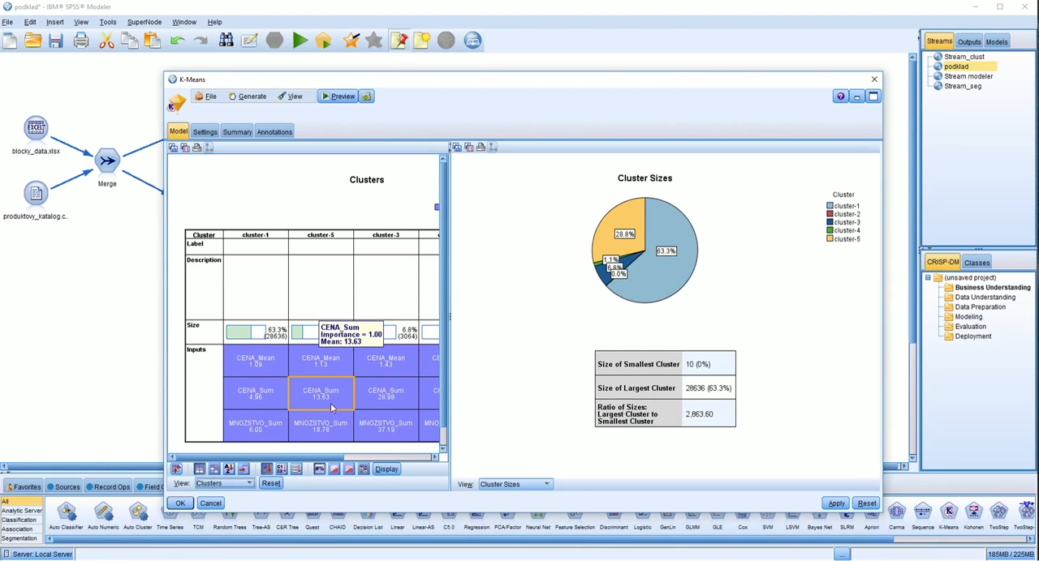
# Step: Switch to IBM Cognos Analytics and open the Cognos dashboard from the personal content
pyautogui.click(196, 558)
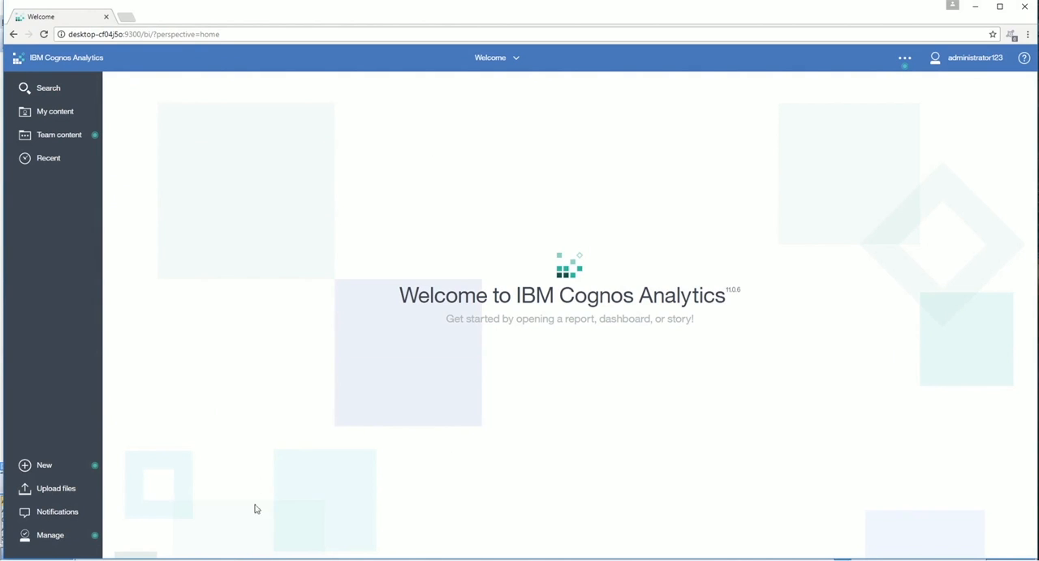
pyautogui.click(65, 112)
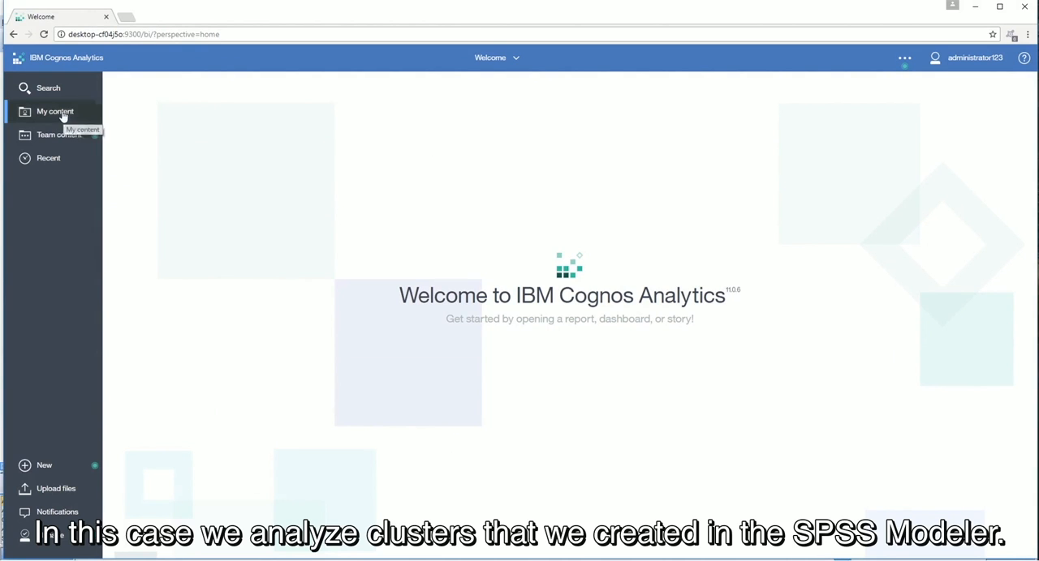
pyautogui.click(152, 139)
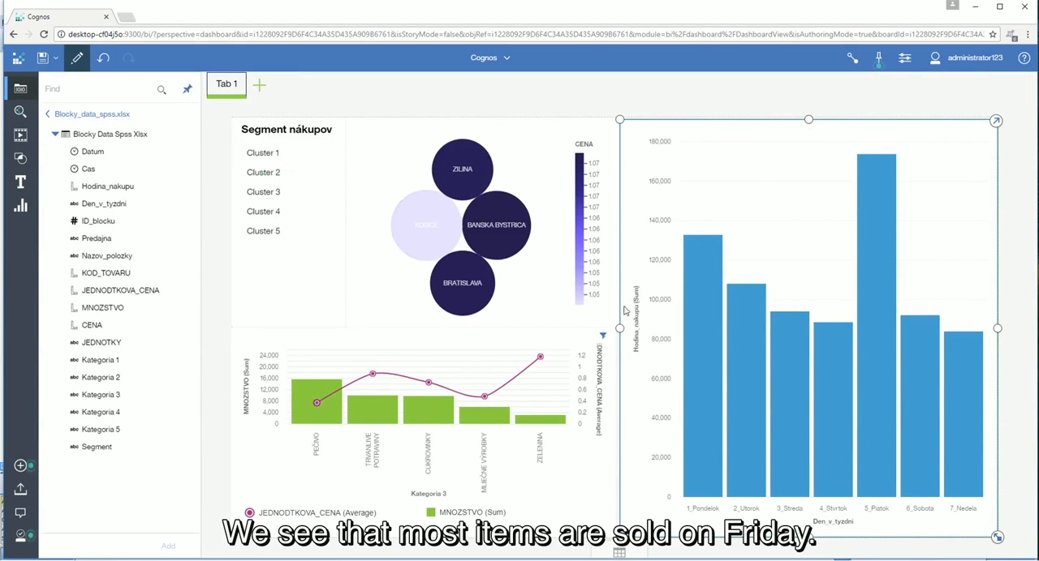
# Step: Inspect Friday's column in the weekday chart, filter the dashboard by the PEČIVO category, and clear that filter
pyautogui.moveTo(874, 367)
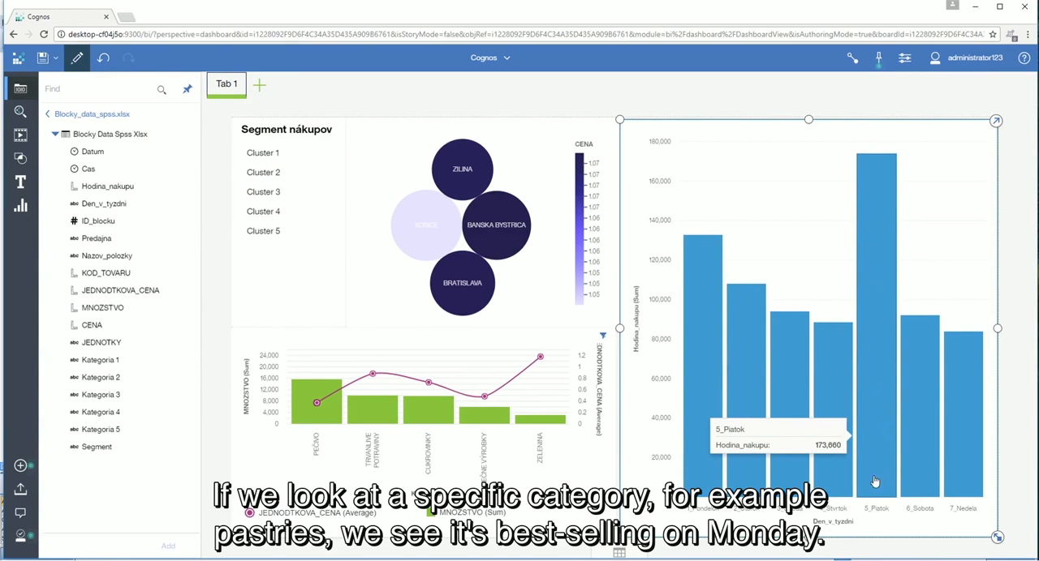
pyautogui.moveTo(311, 416)
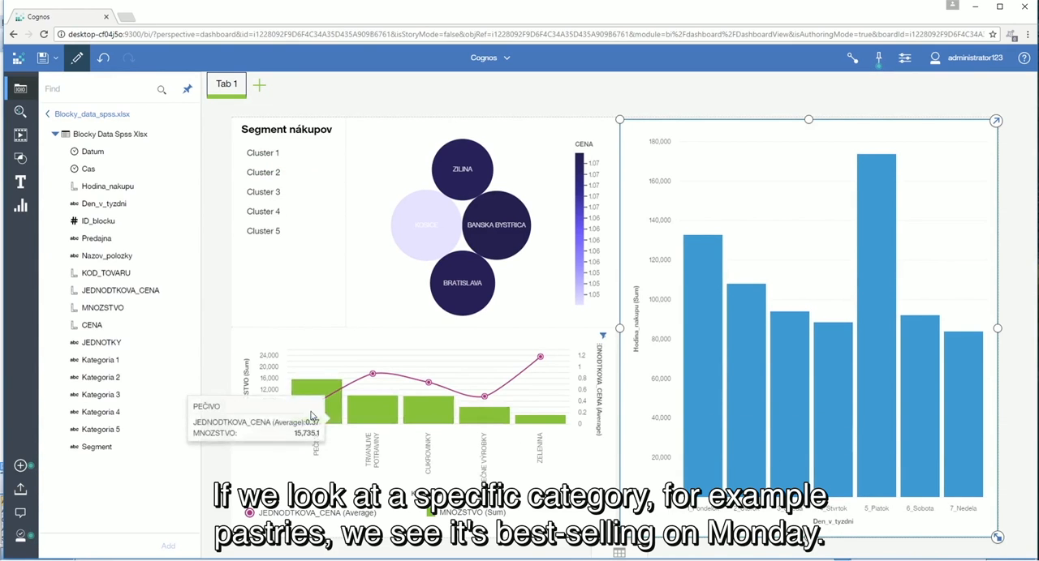
pyautogui.click(313, 409)
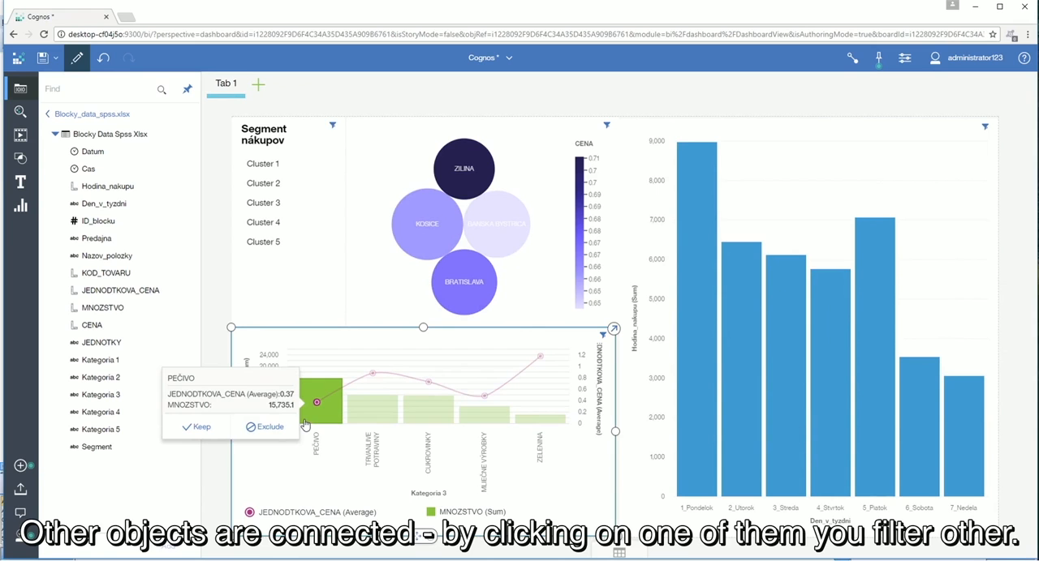
pyautogui.click(257, 519)
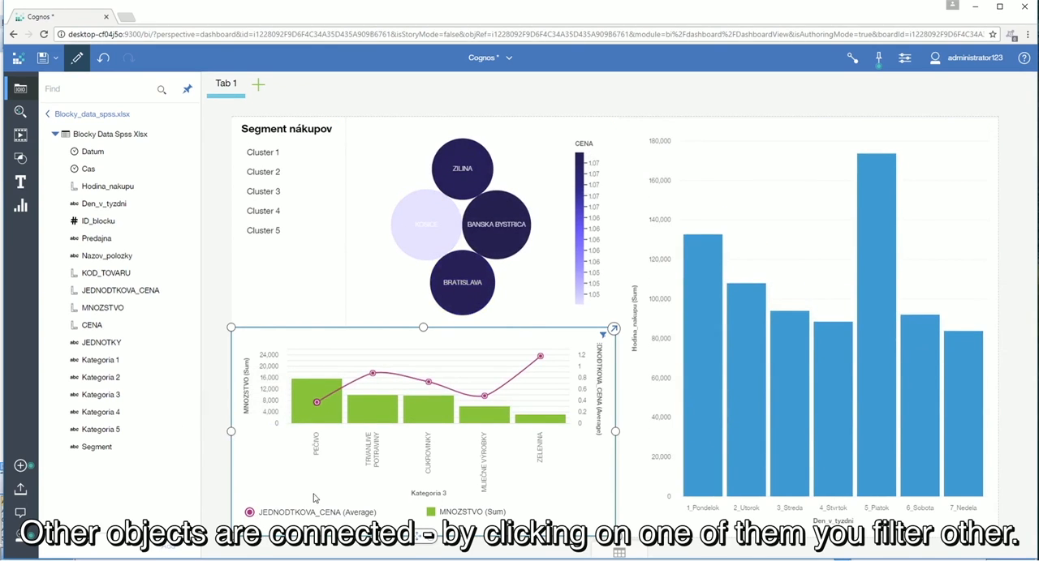
# Step: Change the weekday column chart to a heatmap coloured by MNOZSTVO and collapse it back into the dashboard
pyautogui.click(725, 208)
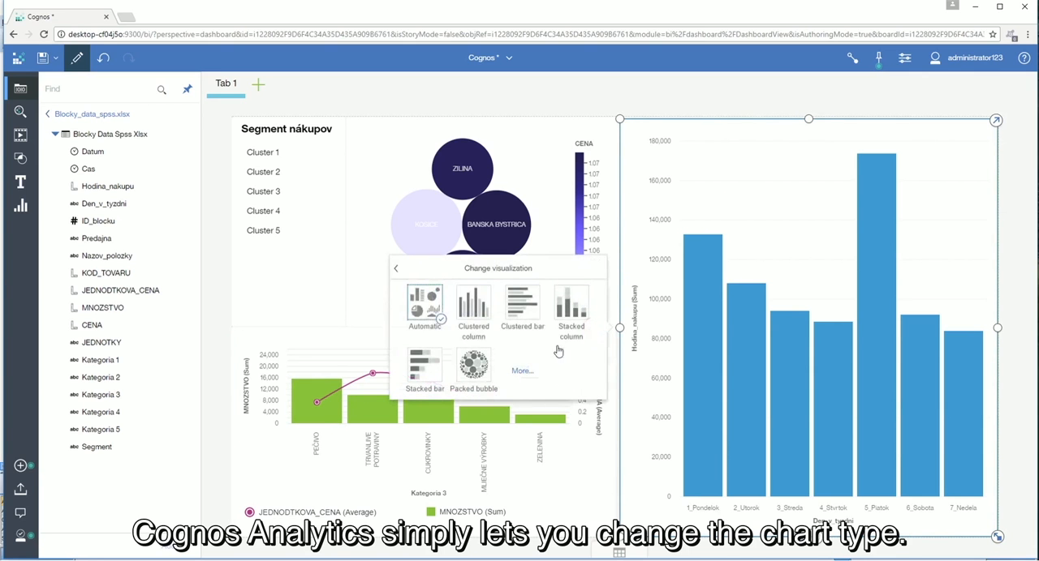
pyautogui.click(522, 371)
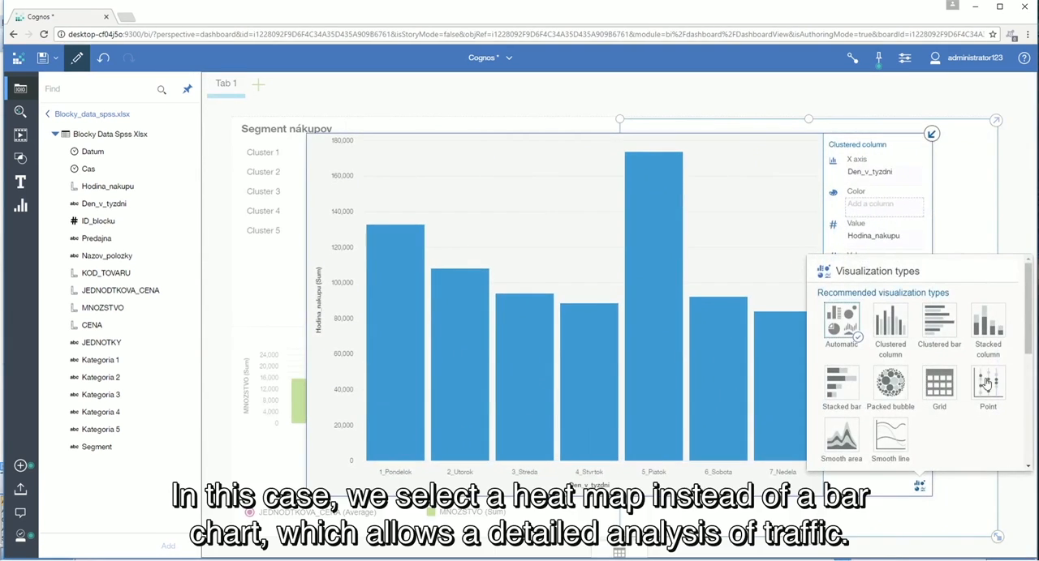
pyautogui.moveTo(1024, 331); pyautogui.dragTo(1024, 398)
pyautogui.scroll(-3, 1024, 398)
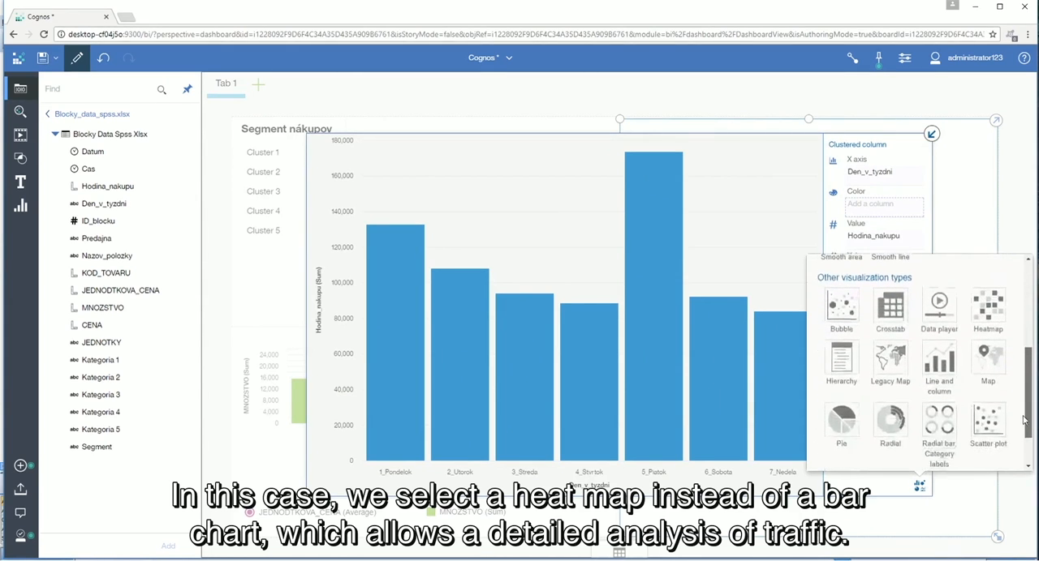
pyautogui.click(988, 290)
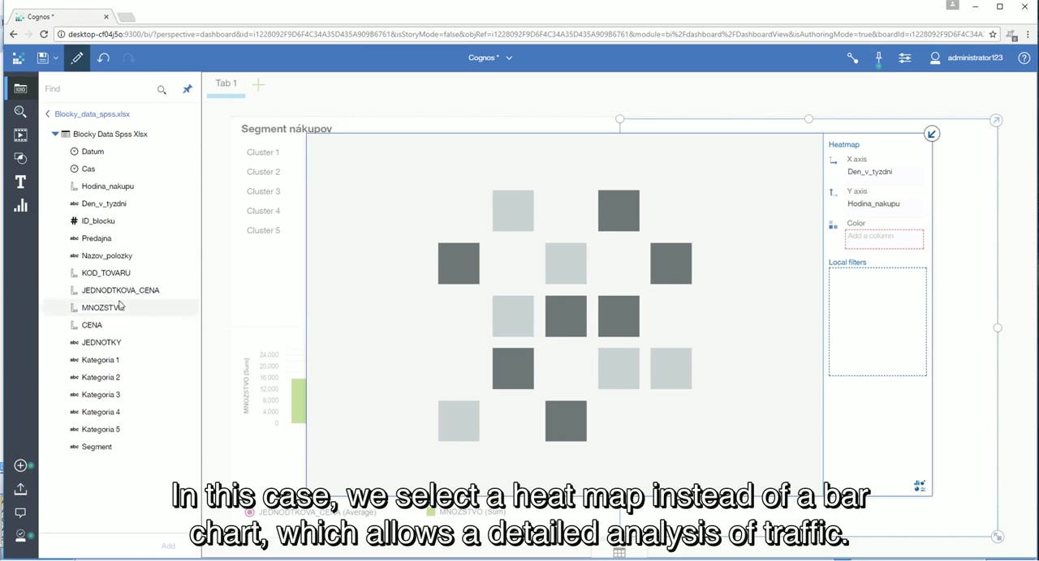
pyautogui.moveTo(91, 309); pyautogui.dragTo(862, 239)
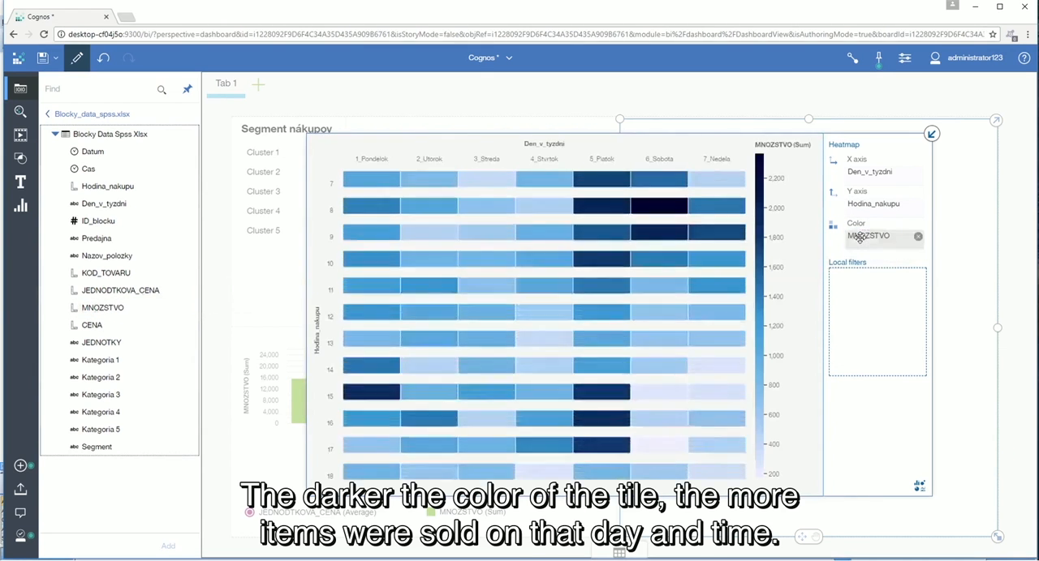
pyautogui.click(932, 134)
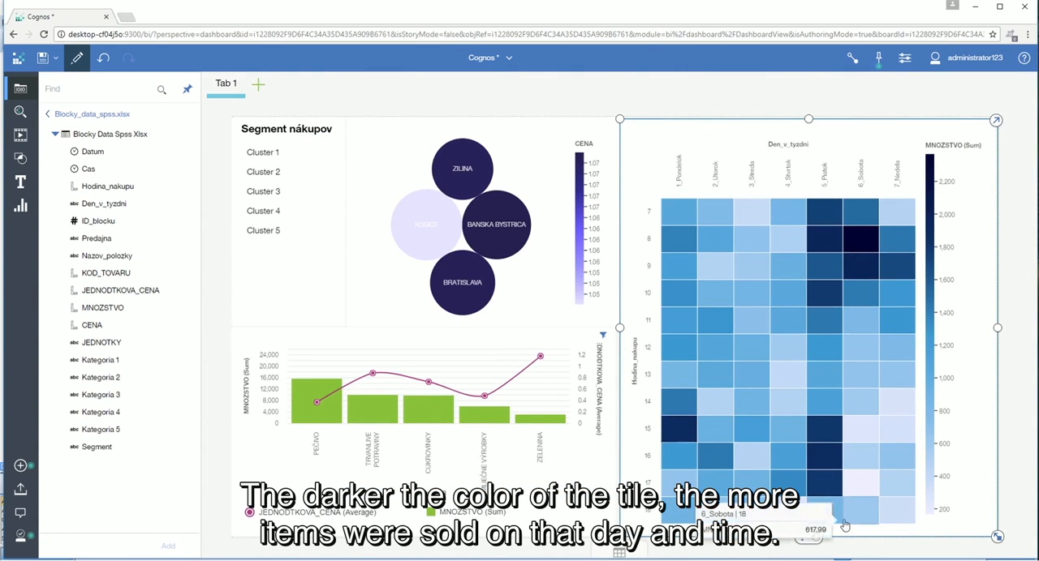
# Step: Filter the dashboard by Cluster 1 and switch to Cluster 5 to compare the two purchase segments
pyautogui.click(268, 154)
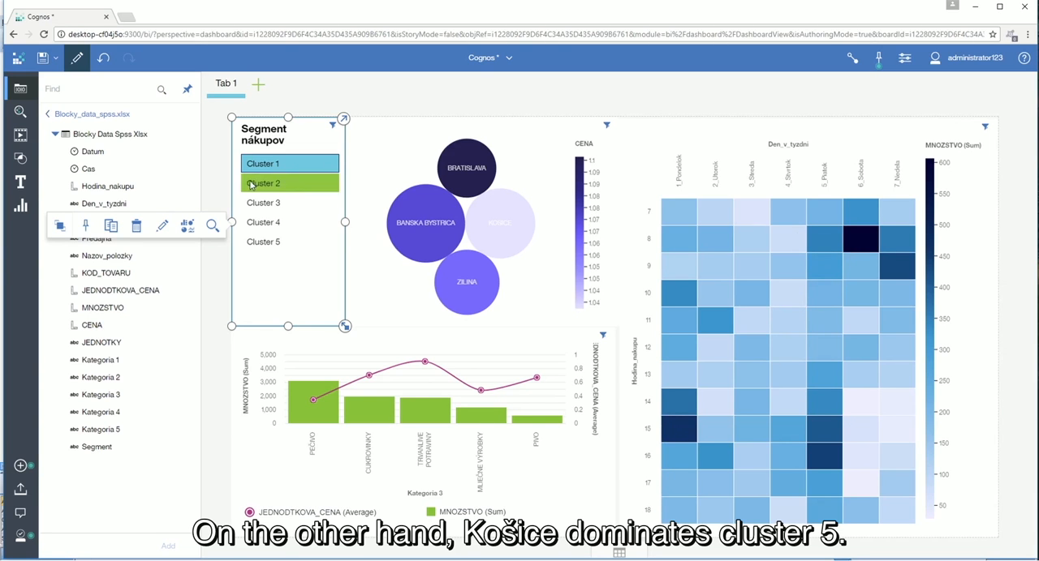
pyautogui.click(274, 233)
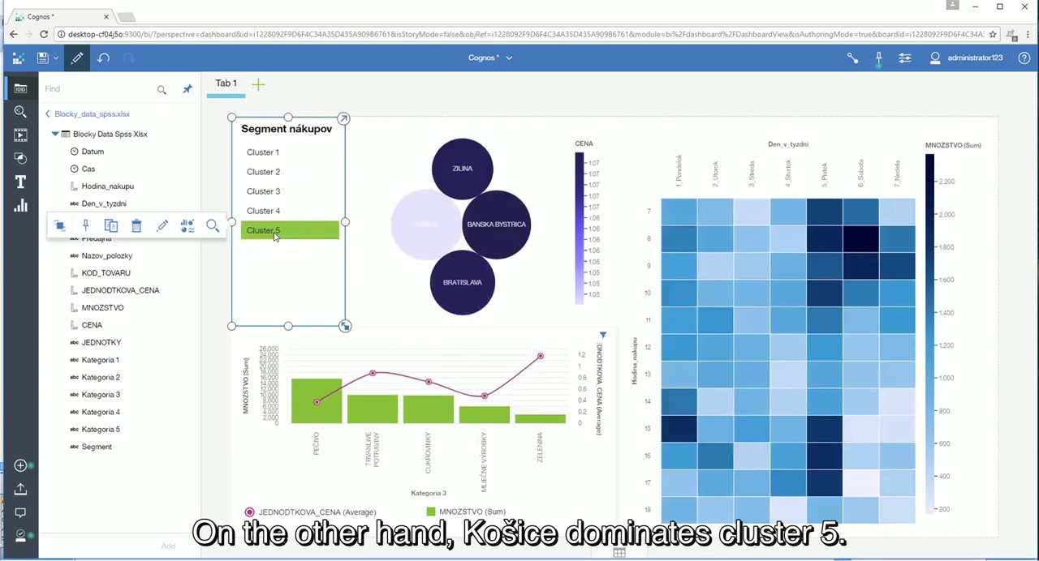